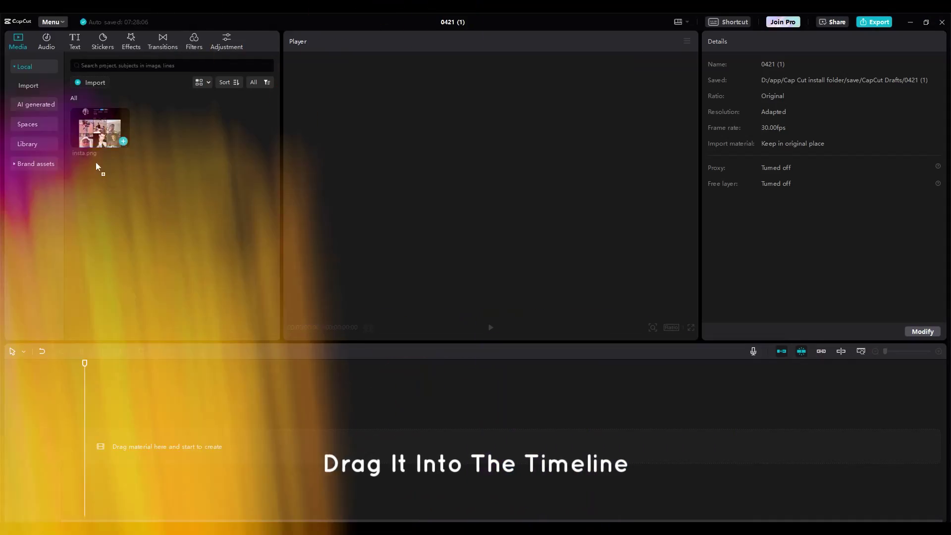
Drag the imported insta.png from the media library onto the timeline
{"action": "left_click_drag", "start_coordinate": [97, 167], "coordinate": [96, 457]}
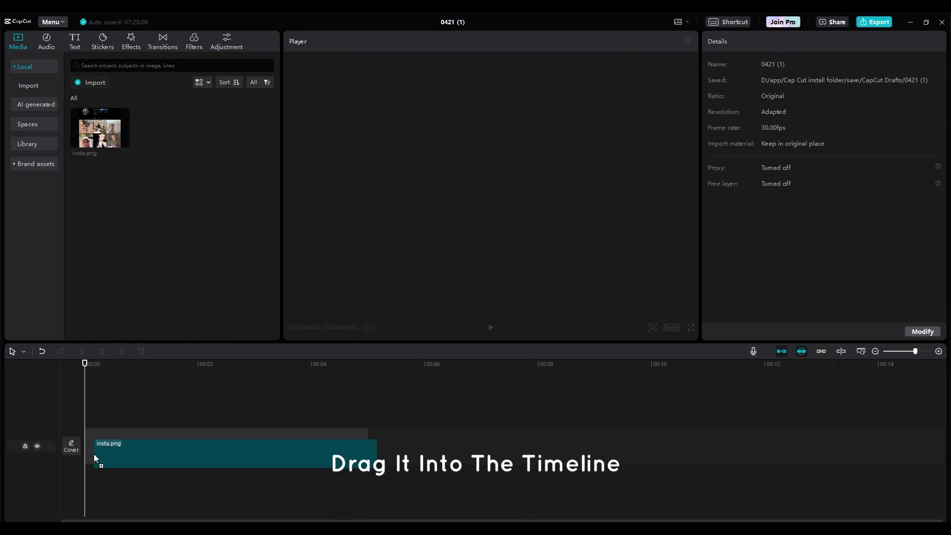
Set the canvas to 16:9, scale the profile image to 93% and extend it to 15 seconds
{"action": "left_click", "coordinate": [670, 327]}
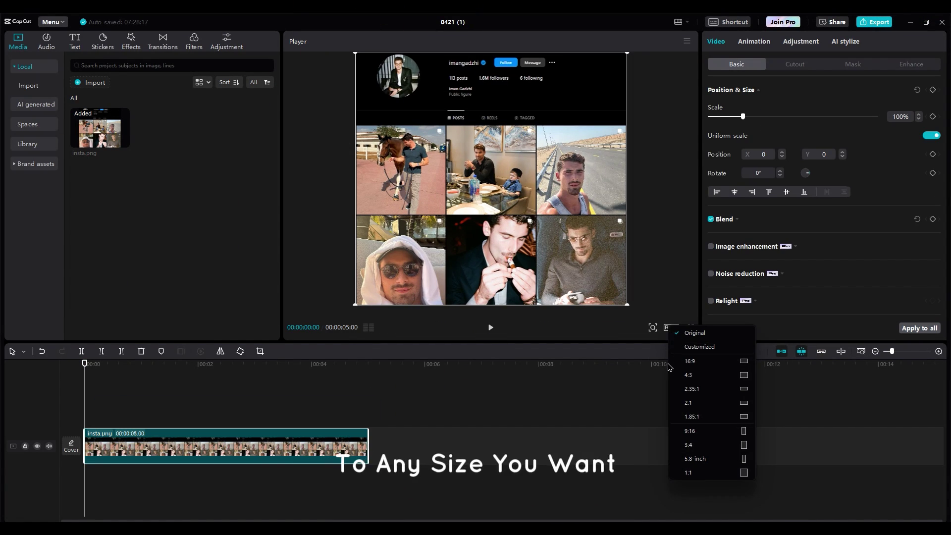
{"action": "left_click", "coordinate": [718, 362]}
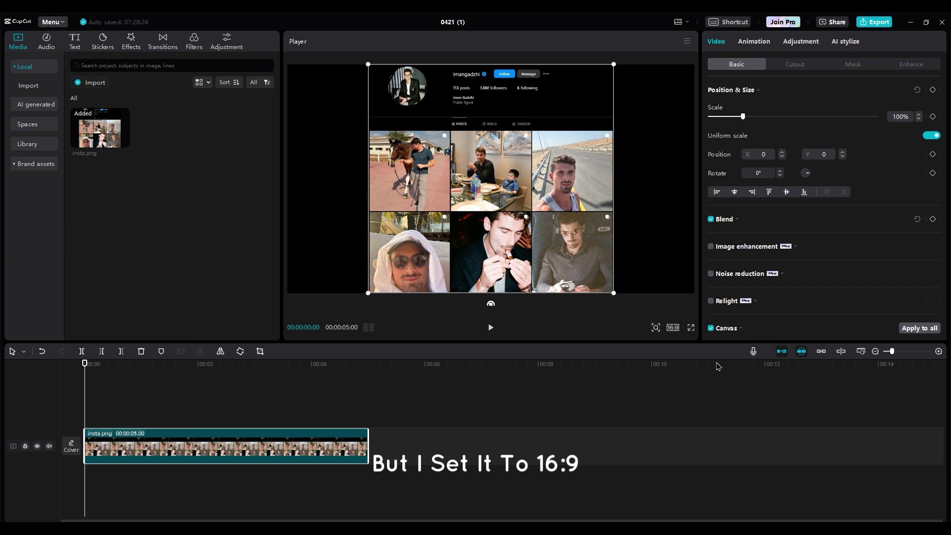
{"action": "left_click_drag", "start_coordinate": [614, 293], "coordinate": [604, 285]}
{"action": "left_click_drag", "start_coordinate": [367, 438], "coordinate": [947, 424]}
{"action": "left_click", "coordinate": [108, 439]}
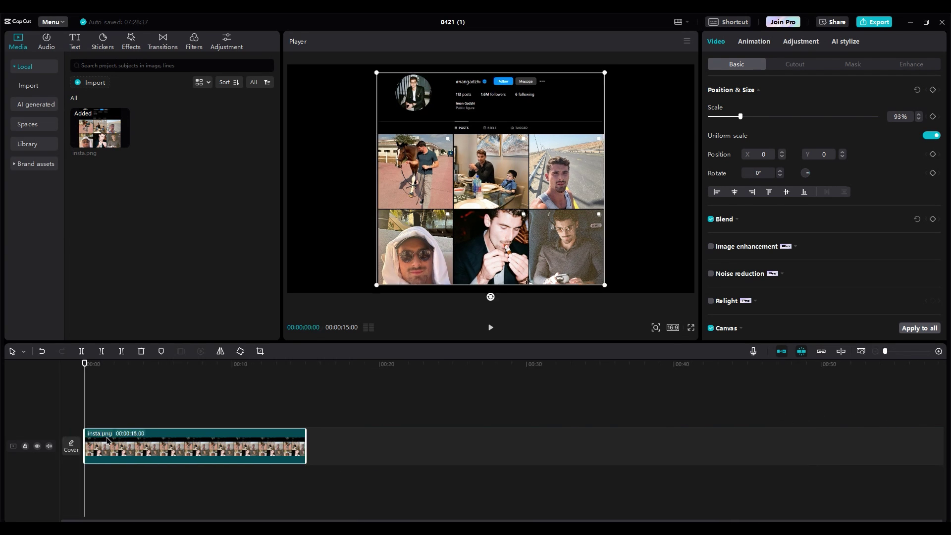
Turn on free layer in the project settings and save
{"action": "left_click", "coordinate": [685, 436]}
{"action": "left_click", "coordinate": [920, 331]}
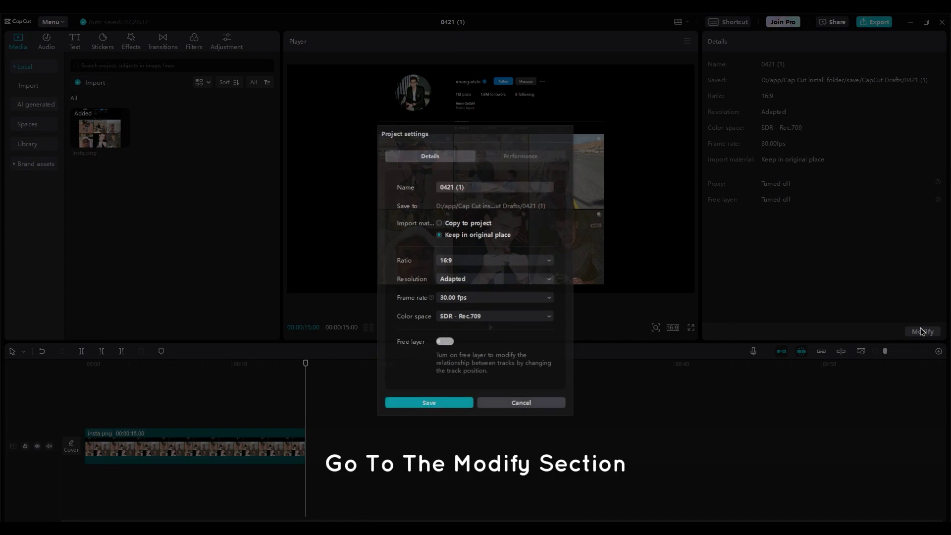
{"action": "left_click", "coordinate": [428, 404]}
{"action": "left_click", "coordinate": [122, 404]}
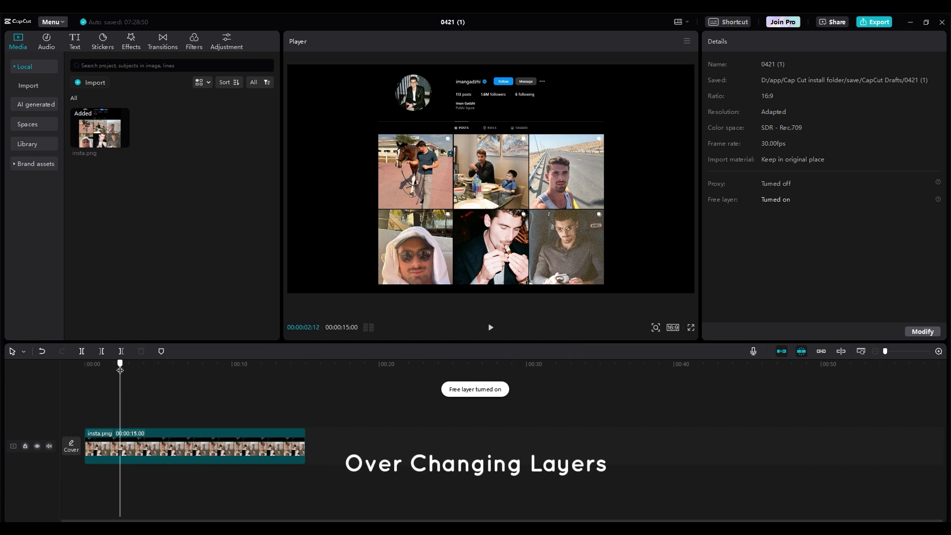
{"action": "left_click", "coordinate": [120, 446]}
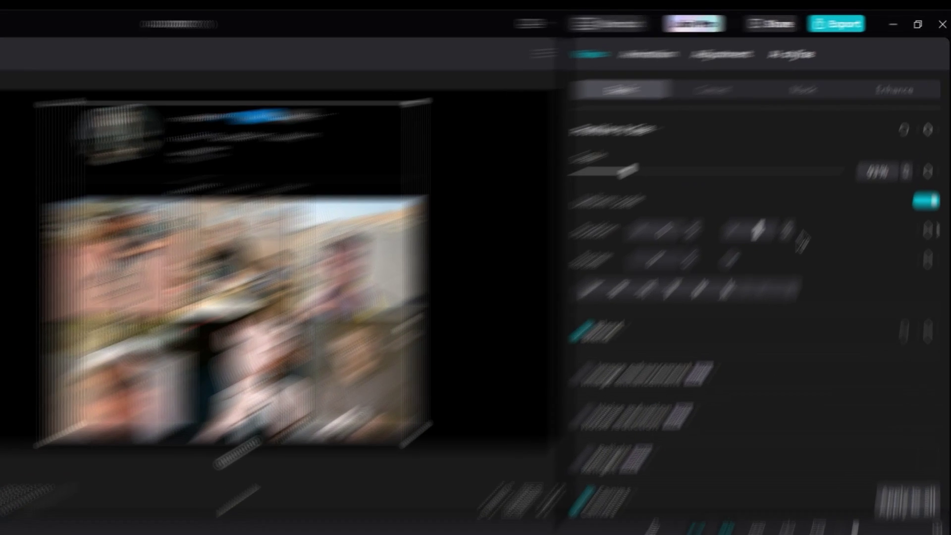
Keyframe the image's Y position from -2000 off-screen up to 0
{"action": "type", "text": "-2000"}
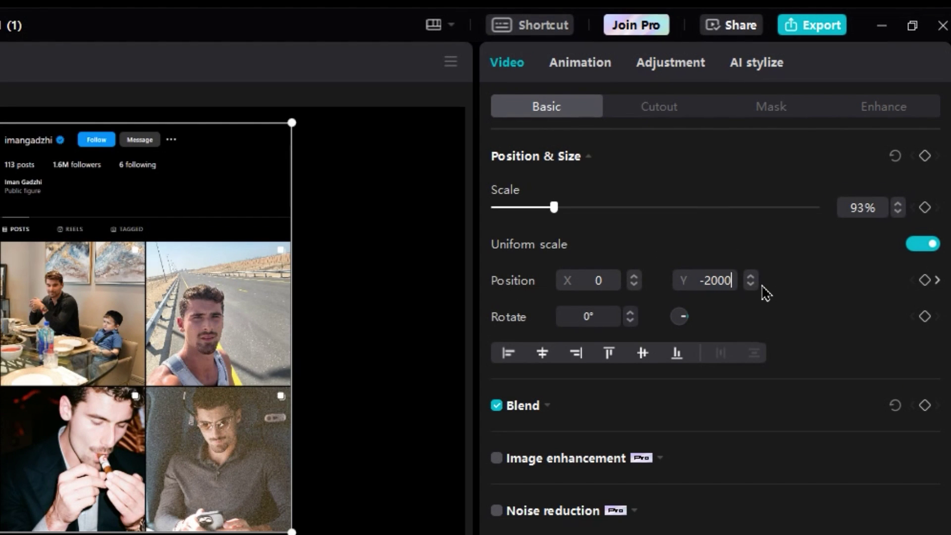
{"action": "key", "text": "Return"}
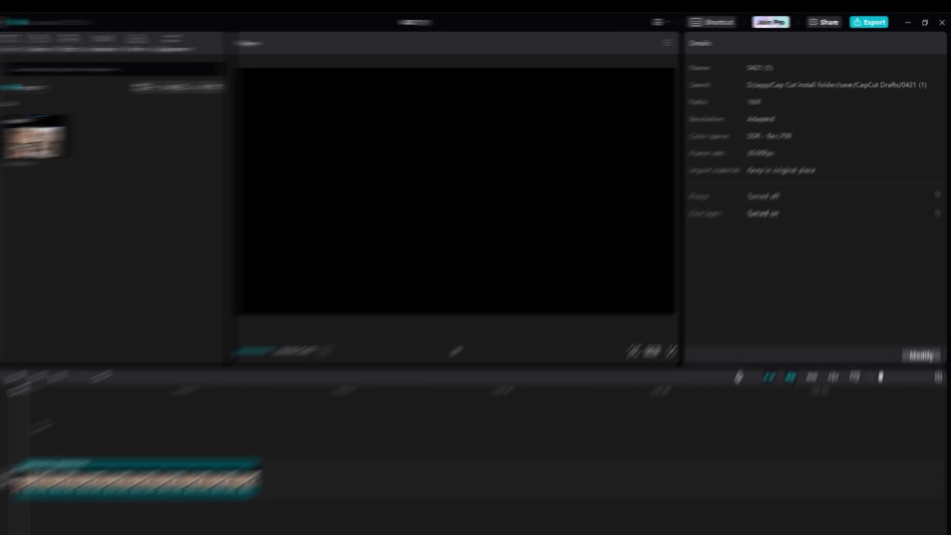
{"action": "key", "text": "space"}
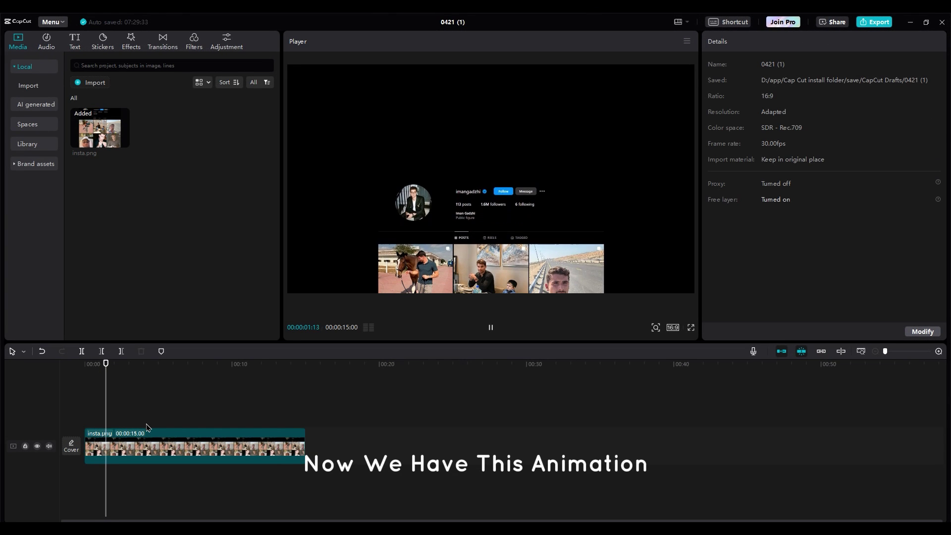
{"action": "left_click", "coordinate": [144, 451]}
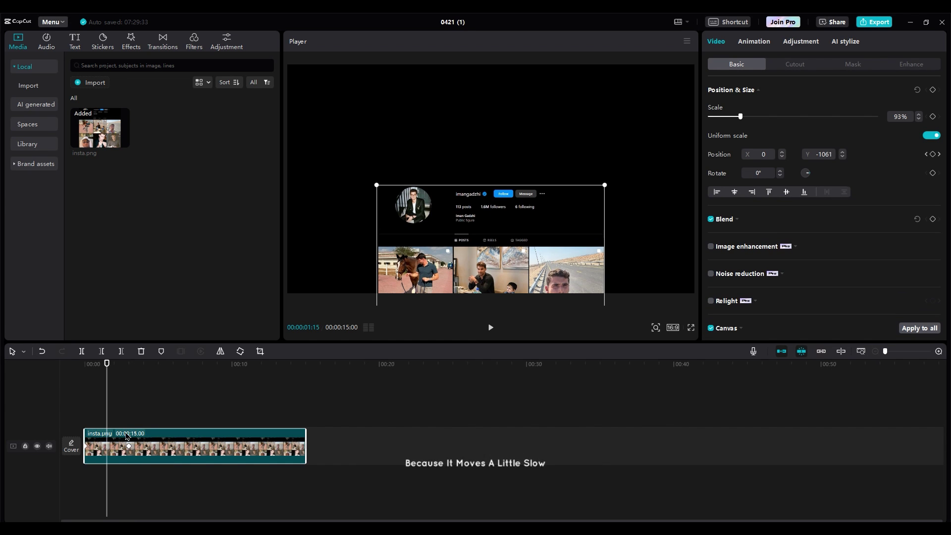
{"action": "left_click", "coordinate": [129, 448]}
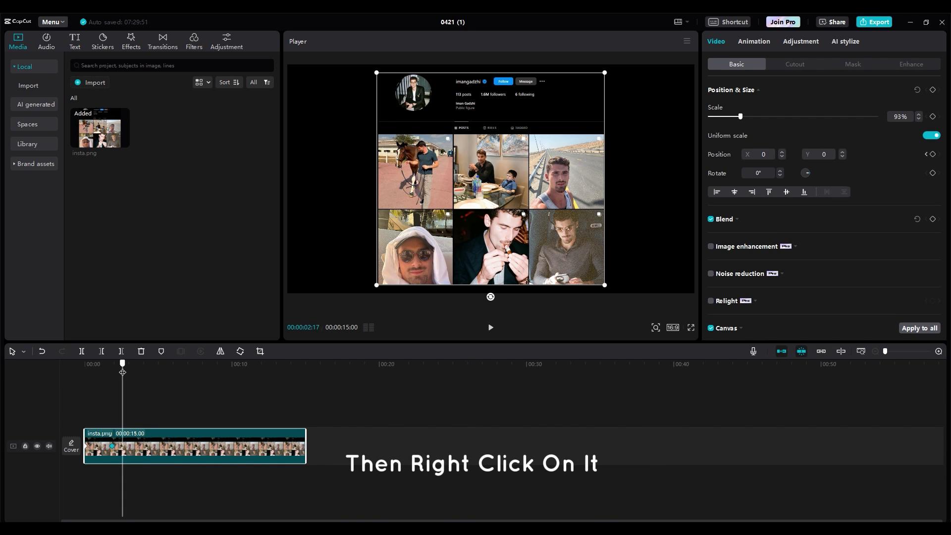
Apply Ease Out 3 to the y position curve, then hide the keyframe lanes
{"action": "right_click", "coordinate": [132, 455]}
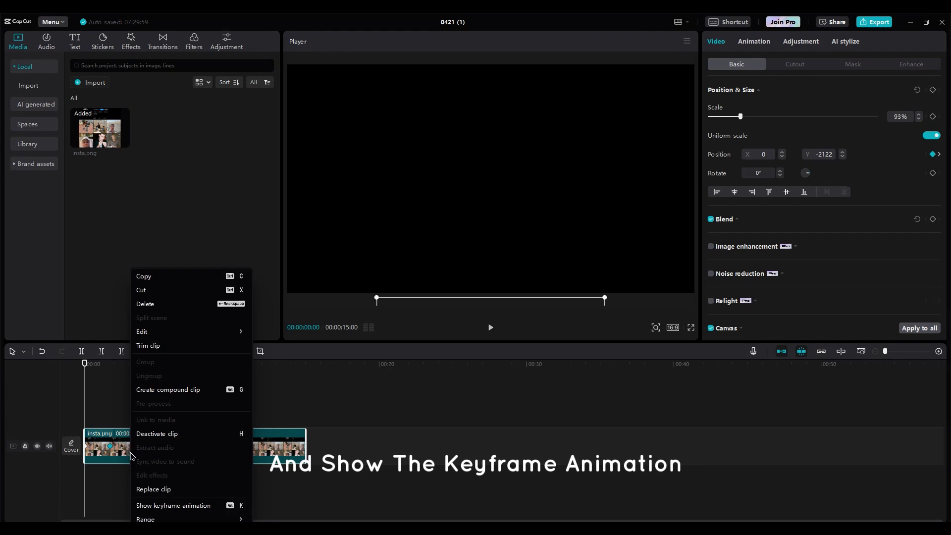
{"action": "left_click", "coordinate": [195, 510]}
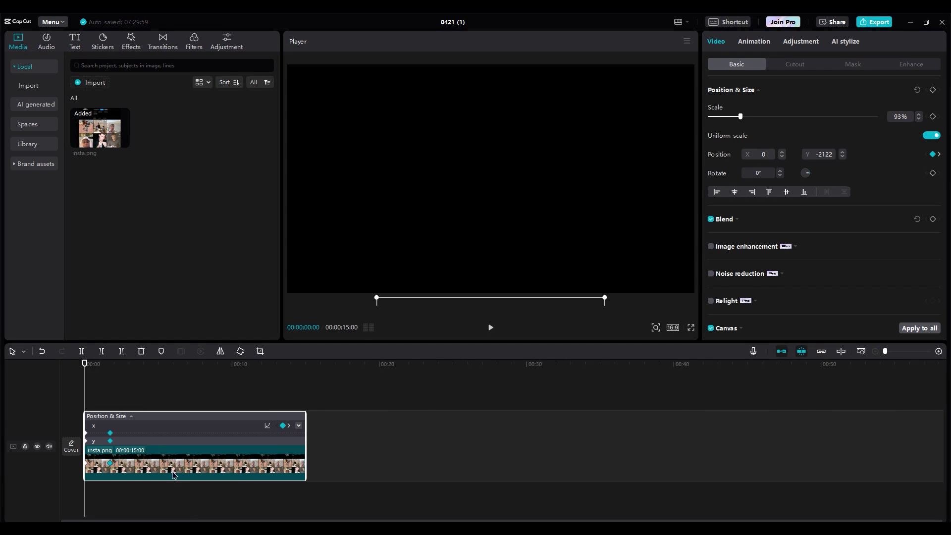
{"action": "left_click", "coordinate": [299, 435]}
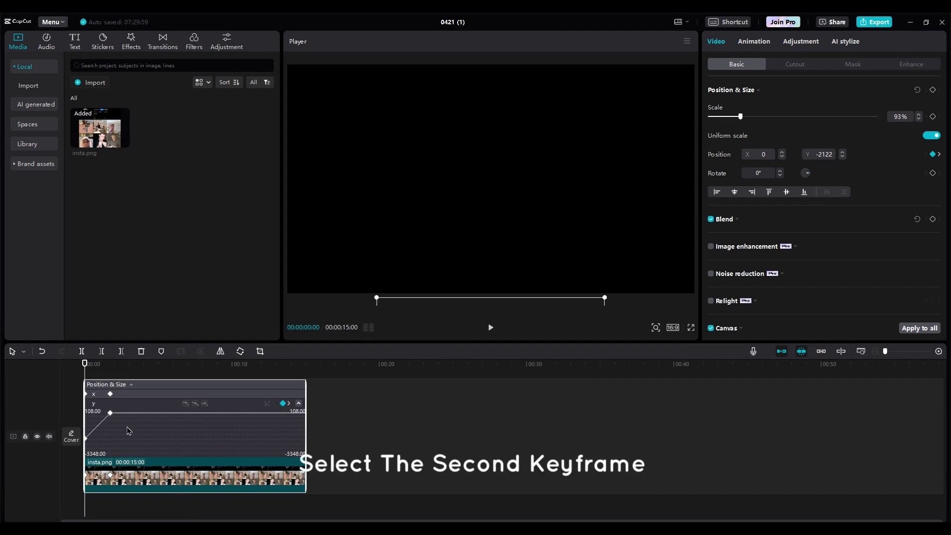
{"action": "left_click", "coordinate": [268, 406]}
{"action": "left_click", "coordinate": [333, 484]}
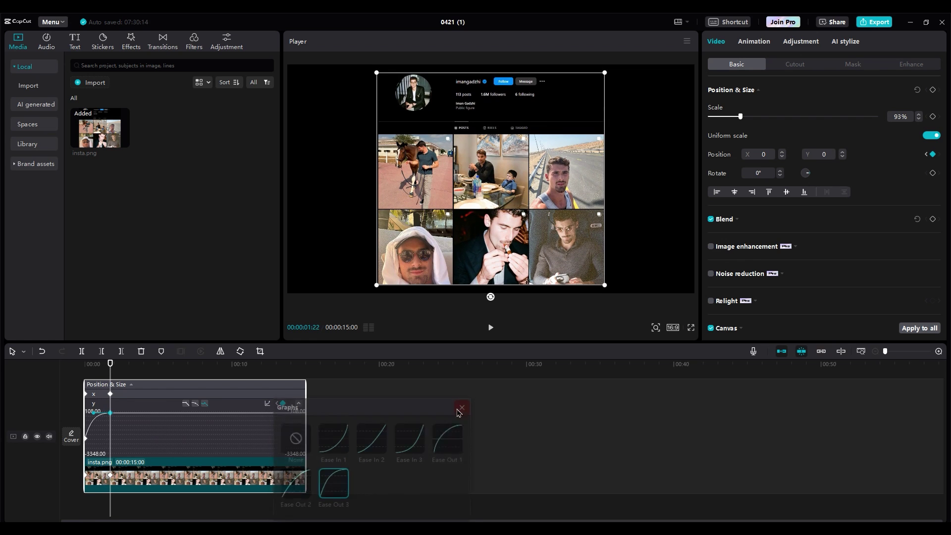
{"action": "left_click", "coordinate": [198, 505]}
{"action": "key", "text": "space"}
{"action": "left_click", "coordinate": [161, 479]}
{"action": "right_click", "coordinate": [162, 479]}
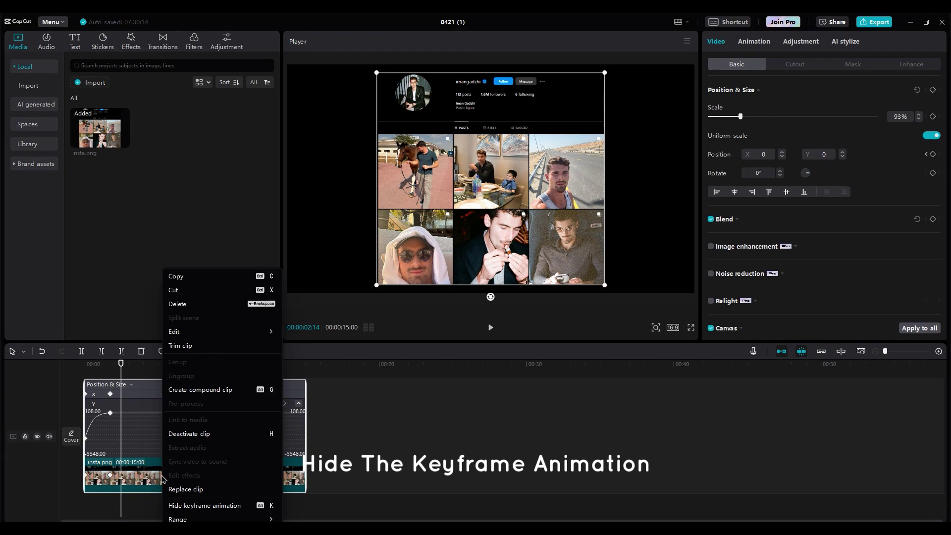
{"action": "left_click", "coordinate": [196, 505]}
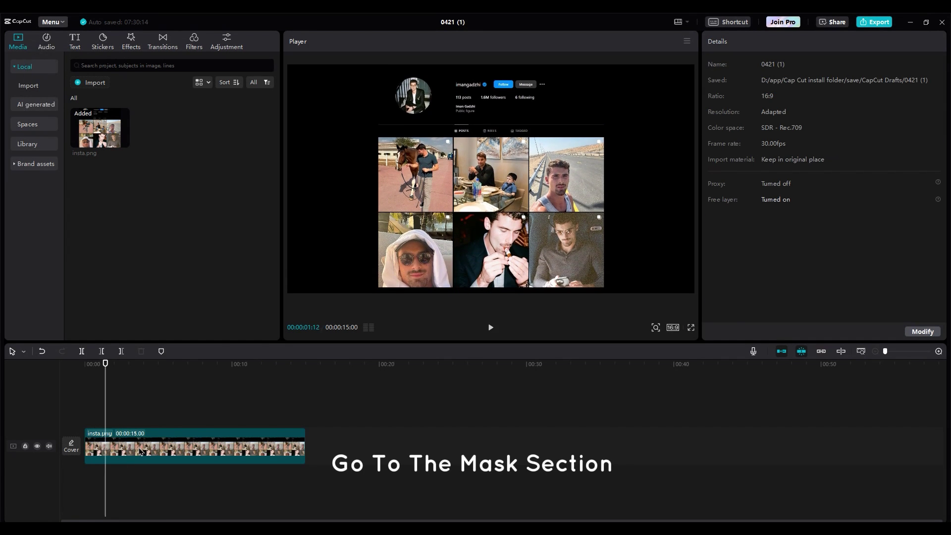
Apply a rectangle mask fitted over the horse photo
{"action": "left_click", "coordinate": [851, 64]}
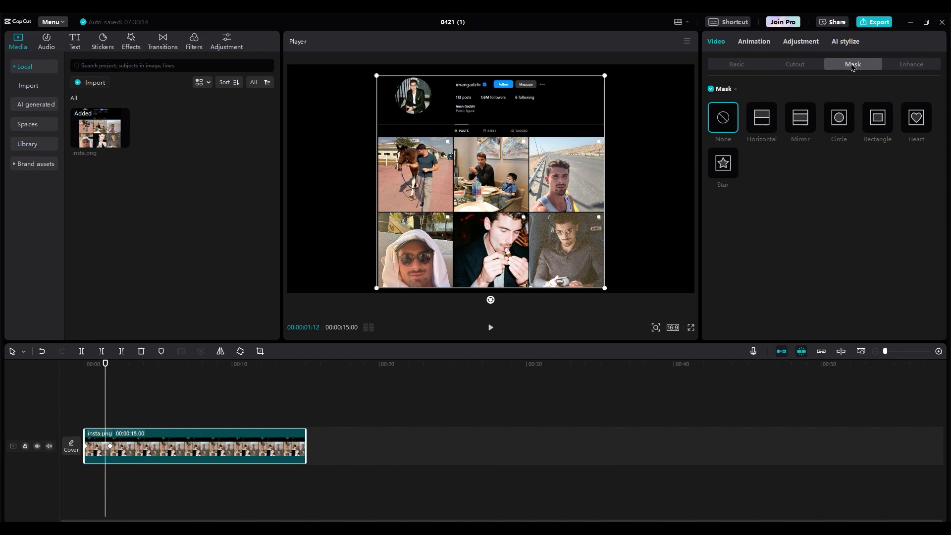
{"action": "left_click", "coordinate": [879, 121]}
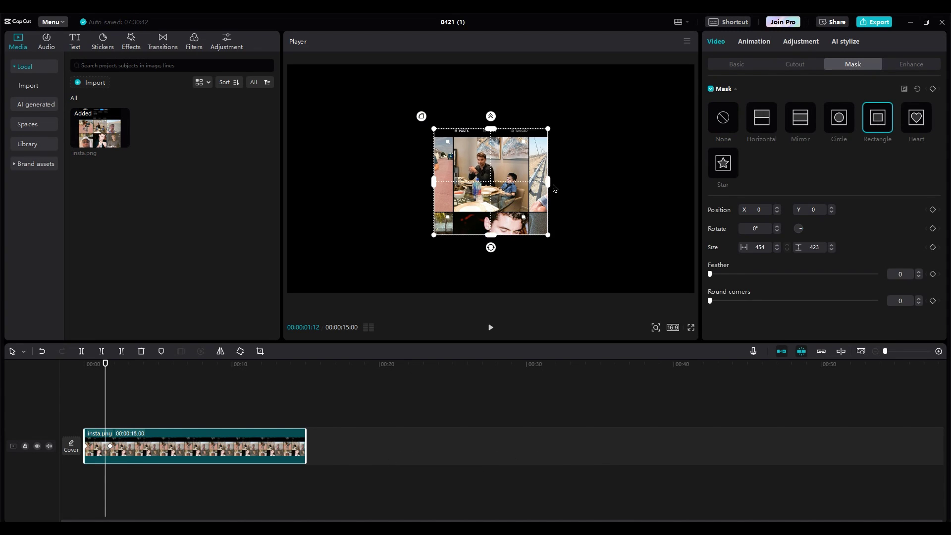
{"action": "left_click_drag", "start_coordinate": [485, 177], "coordinate": [448, 173]}
{"action": "left_click", "coordinate": [655, 327]}
{"action": "left_click_drag", "start_coordinate": [637, 340], "coordinate": [654, 340]}
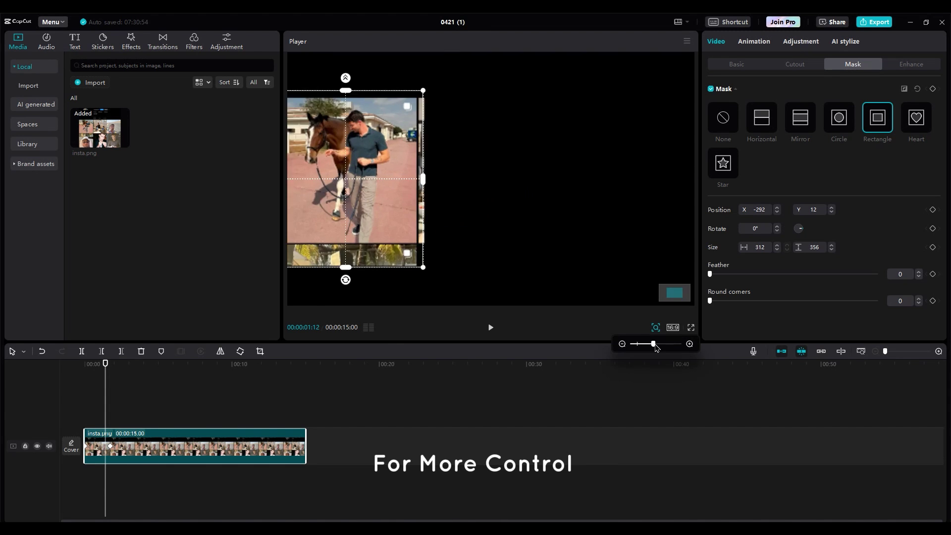
{"action": "left_click_drag", "start_coordinate": [671, 296], "coordinate": [666, 292]}
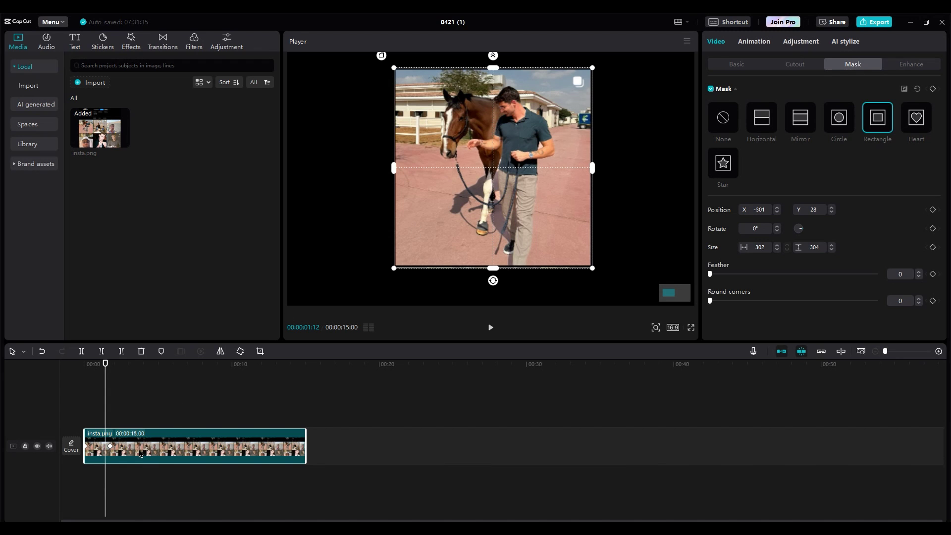
Duplicate the clip to a new track and move its mask onto the dining photo
{"action": "left_click_drag", "start_coordinate": [140, 453], "coordinate": [126, 421]}
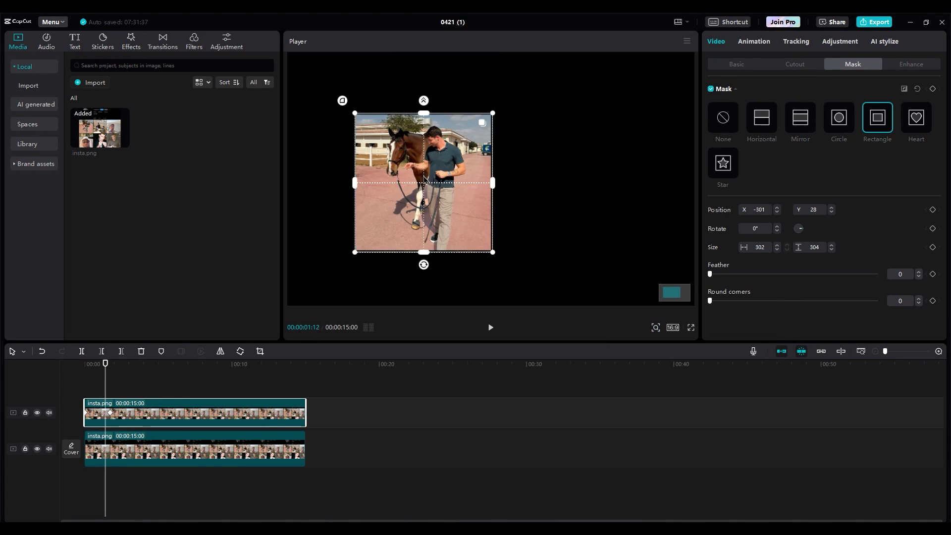
{"action": "left_click_drag", "start_coordinate": [422, 181], "coordinate": [561, 179]}
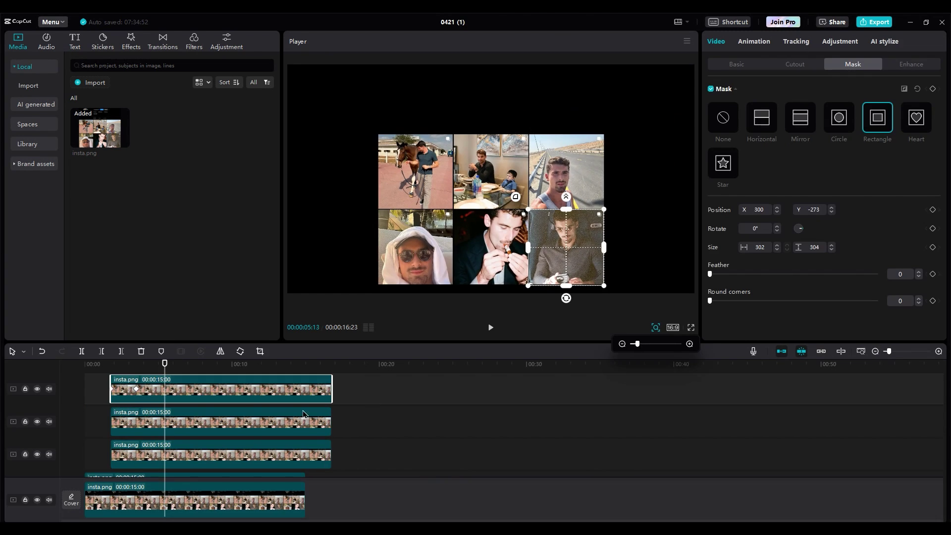
{"action": "scroll", "coordinate": [191, 484], "scroll_direction": "down", "scroll_amount": 1}
Copy-paste the masked clip as a new layer and align the layers to the timeline start
{"action": "key", "text": "ctrl+c"}
{"action": "key", "text": "ctrl+v"}
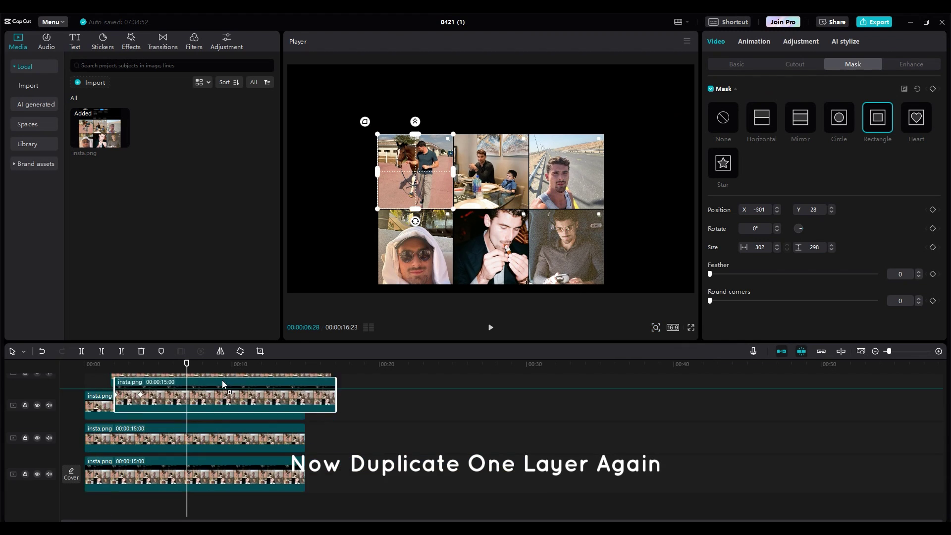
{"action": "left_click_drag", "start_coordinate": [218, 384], "coordinate": [238, 387]}
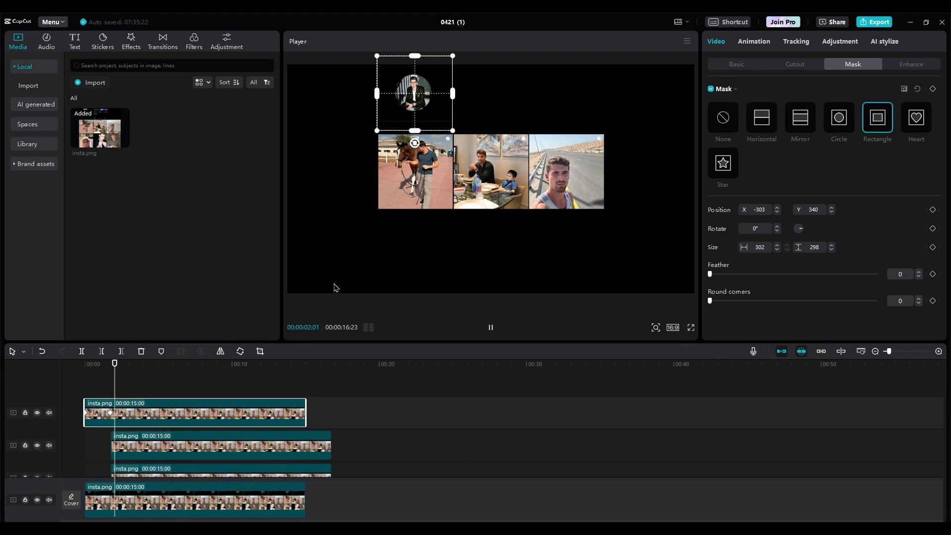
{"action": "key", "text": "space"}
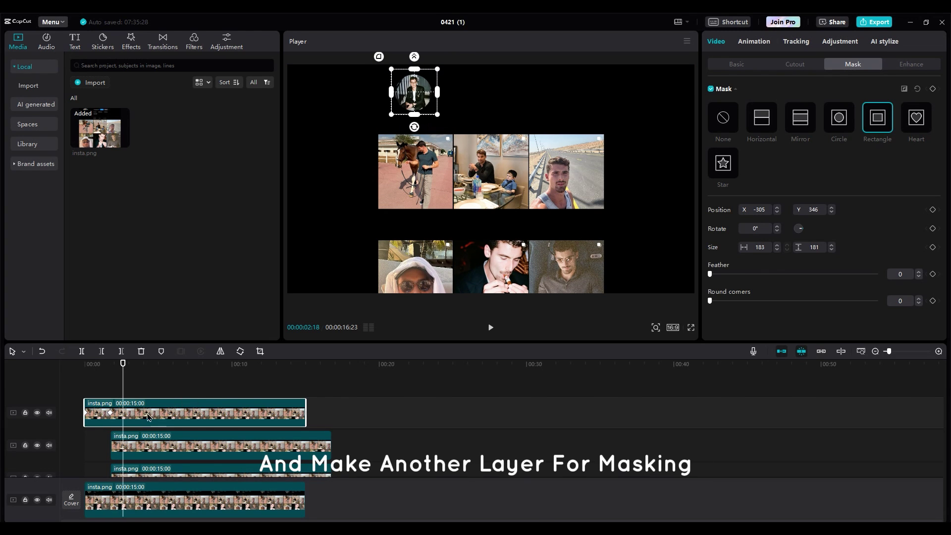
{"action": "left_click_drag", "start_coordinate": [218, 445], "coordinate": [192, 446]}
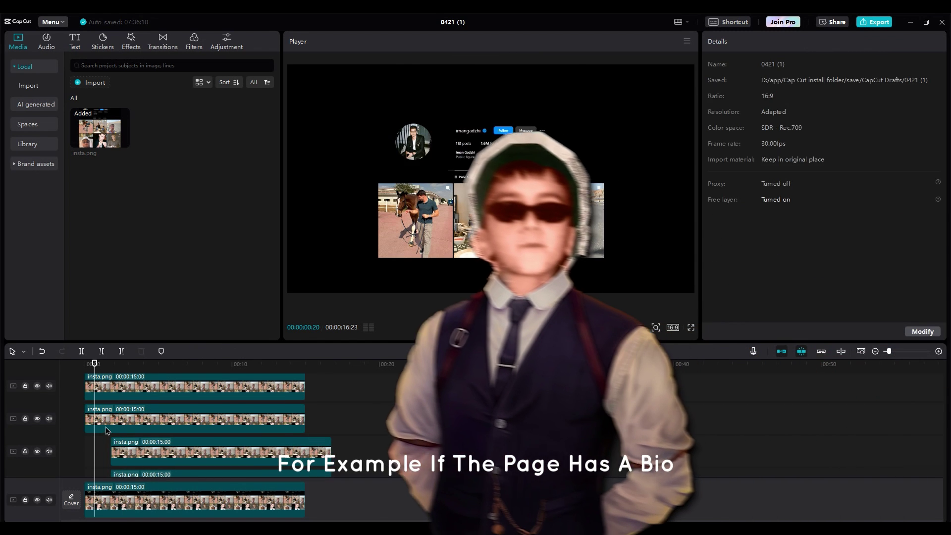
{"action": "left_click", "coordinate": [110, 423]}
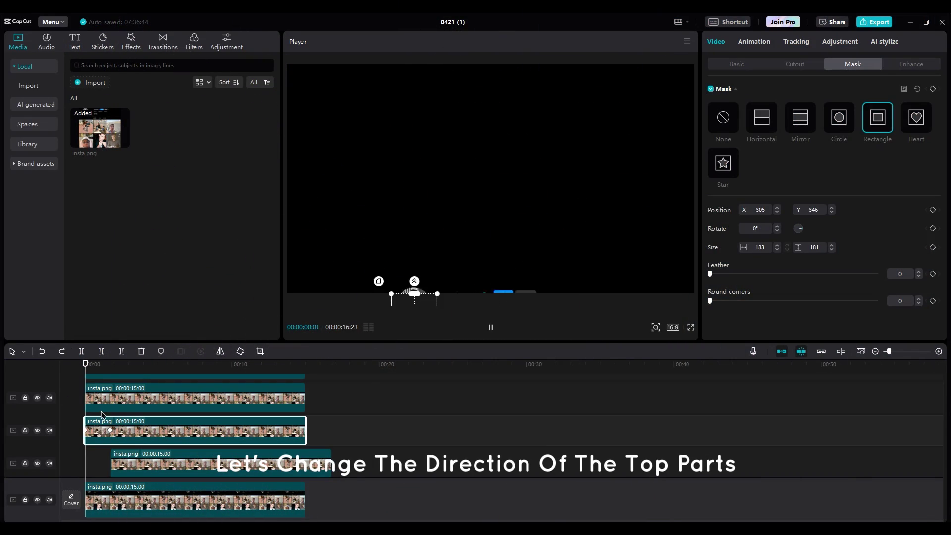
Change the profile picture's starting Y from -2122 to 2122 so it slides in from the other side
{"action": "key", "text": "space"}
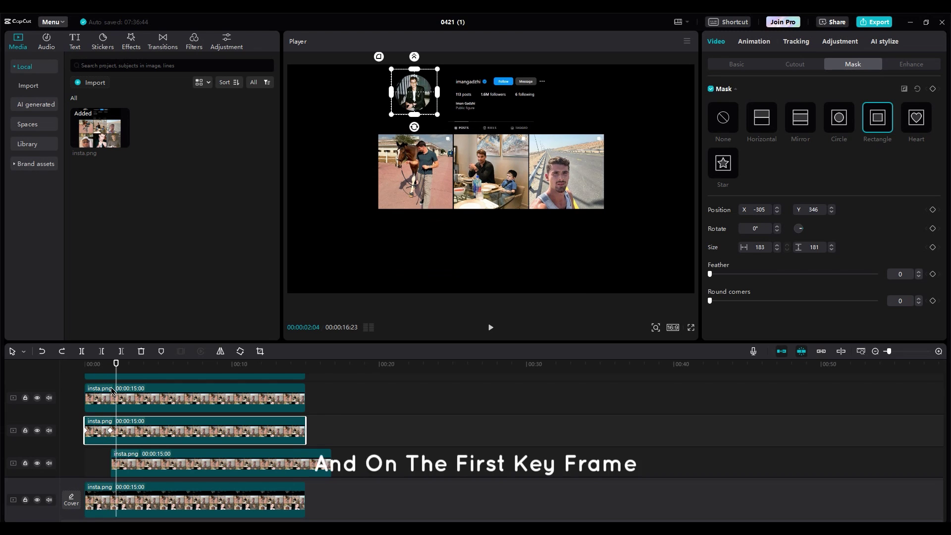
{"action": "left_click_drag", "start_coordinate": [115, 372], "coordinate": [82, 375]}
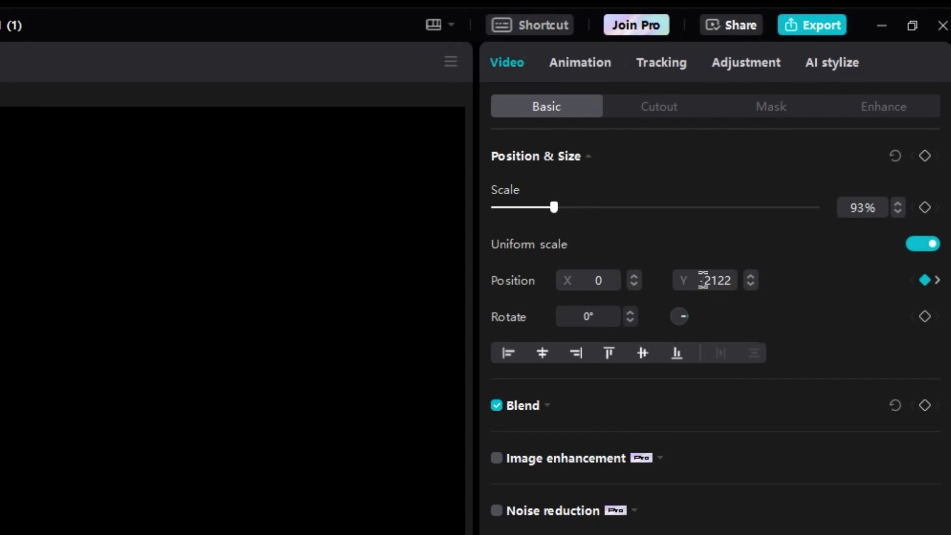
{"action": "key", "text": "Home"}
{"action": "key", "text": "Delete"}
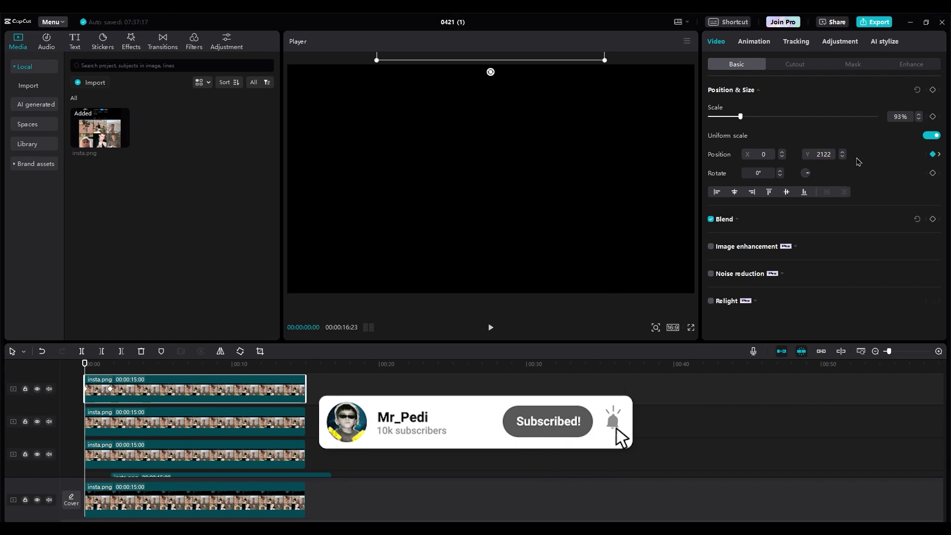
{"action": "key", "text": "space"}
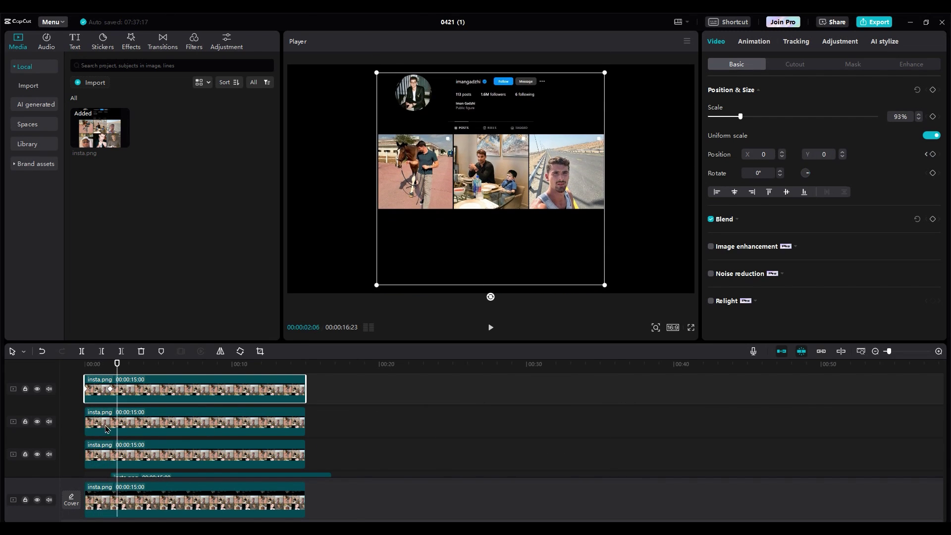
{"action": "left_click_drag", "start_coordinate": [130, 429], "coordinate": [167, 399]}
Offset each post layer about 10 frames after the one below it
{"action": "left_click", "coordinate": [92, 364]}
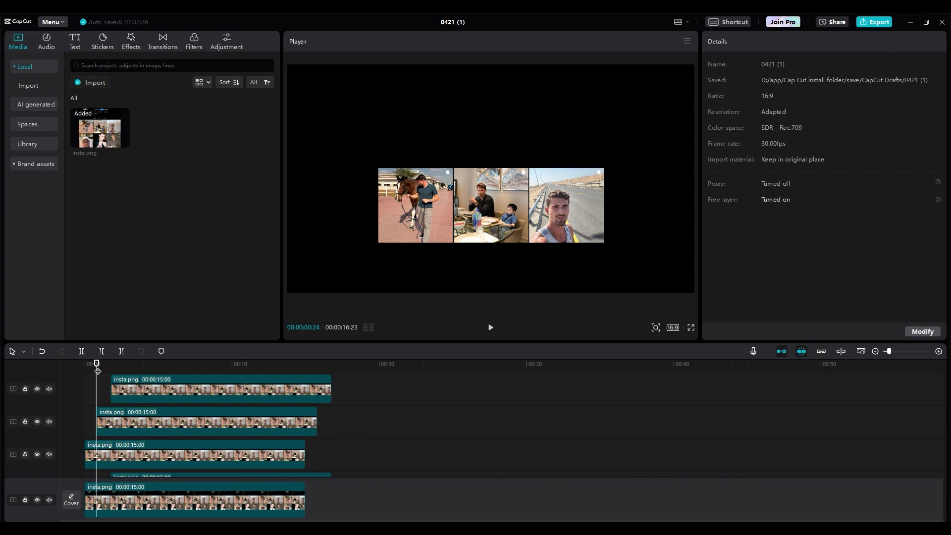
{"action": "key", "text": "space"}
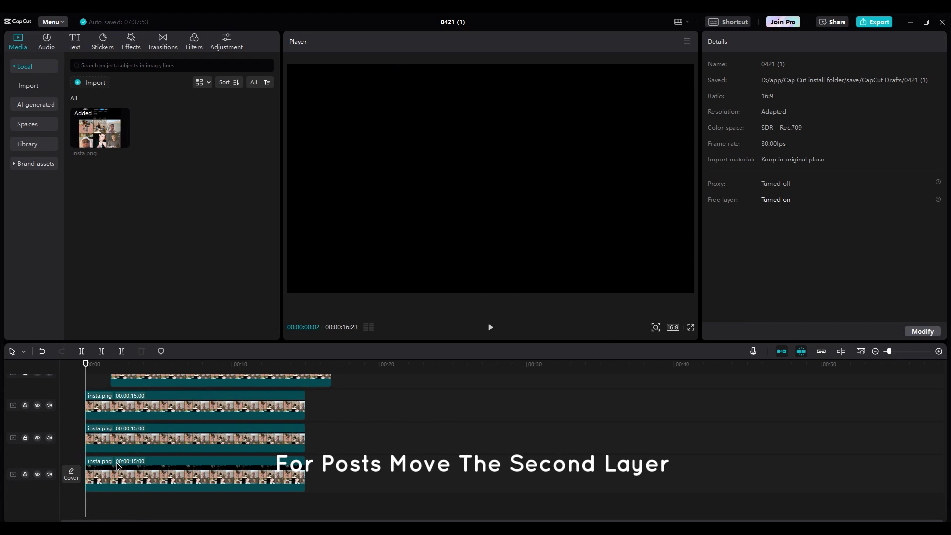
{"action": "scroll", "coordinate": [119, 465], "scroll_direction": "up", "scroll_amount": 5}
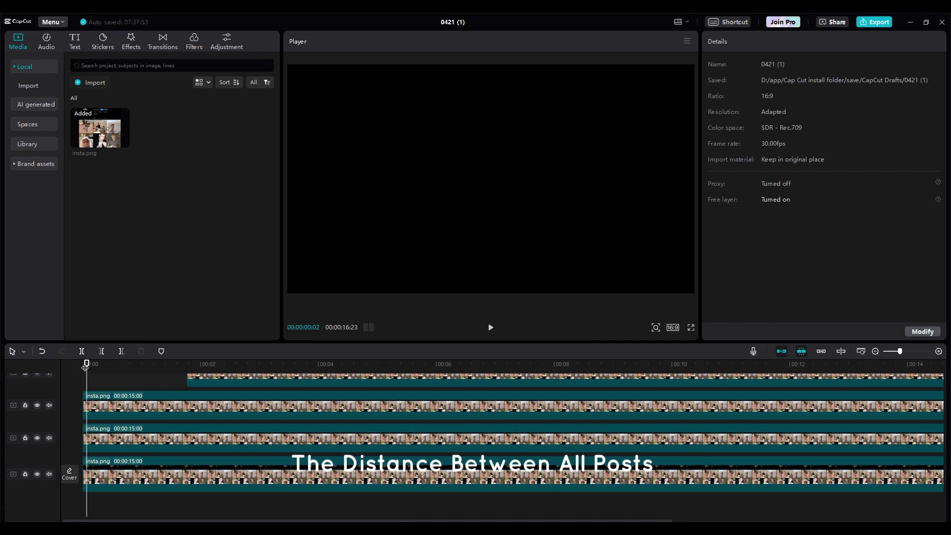
{"action": "left_click_drag", "start_coordinate": [85, 367], "coordinate": [78, 375]}
{"action": "scroll", "coordinate": [79, 377], "scroll_direction": "up", "scroll_amount": 2}
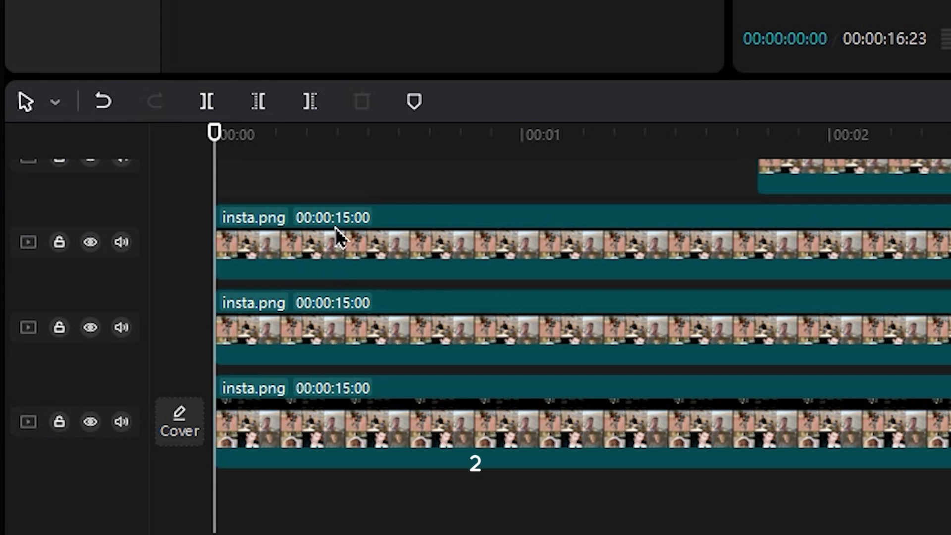
{"action": "key", "text": "space"}
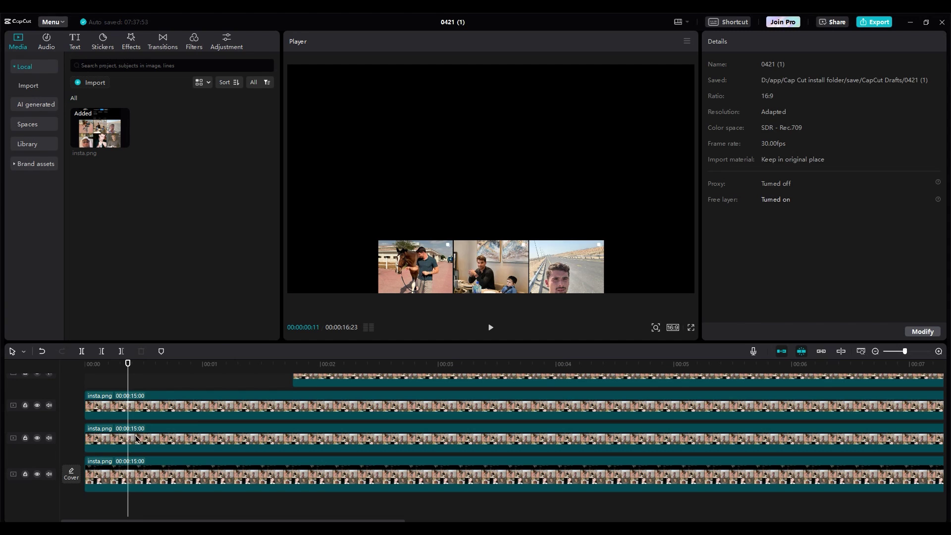
{"action": "left_click_drag", "start_coordinate": [355, 343], "coordinate": [465, 343]}
{"action": "left_click_drag", "start_coordinate": [182, 445], "coordinate": [254, 416]}
{"action": "left_click", "coordinate": [123, 405]}
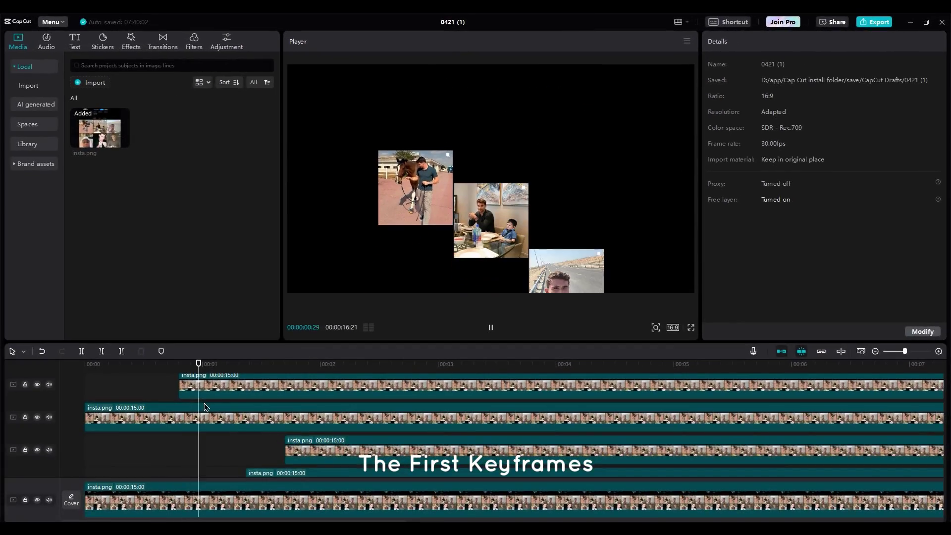
Set the post layers' first Position keyframe to Y 1000 and scrub through the sequence
{"action": "left_click", "coordinate": [316, 387]}
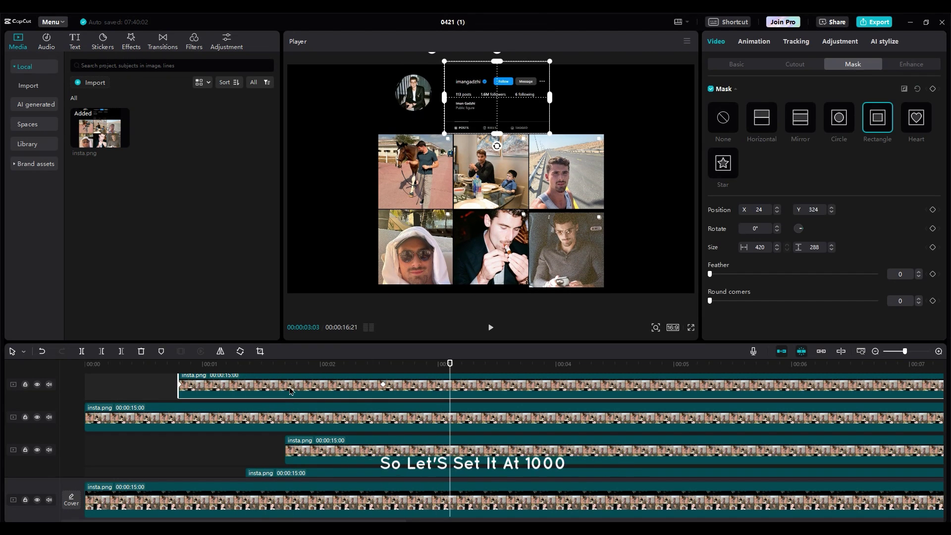
{"action": "scroll", "coordinate": [316, 410], "scroll_direction": "up", "scroll_amount": 1}
{"action": "left_click", "coordinate": [383, 408]}
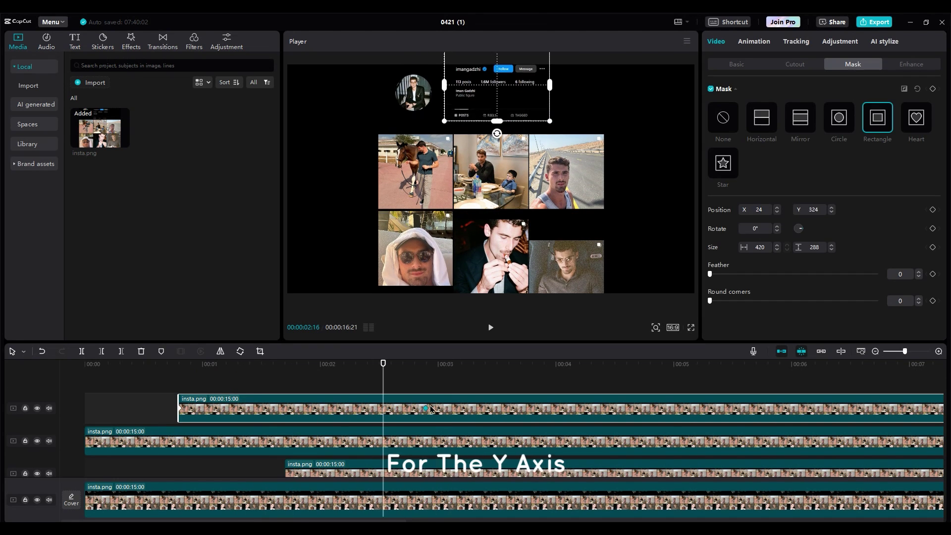
{"action": "left_click", "coordinate": [172, 385]}
{"action": "key", "text": "space"}
{"action": "left_click", "coordinate": [172, 385]}
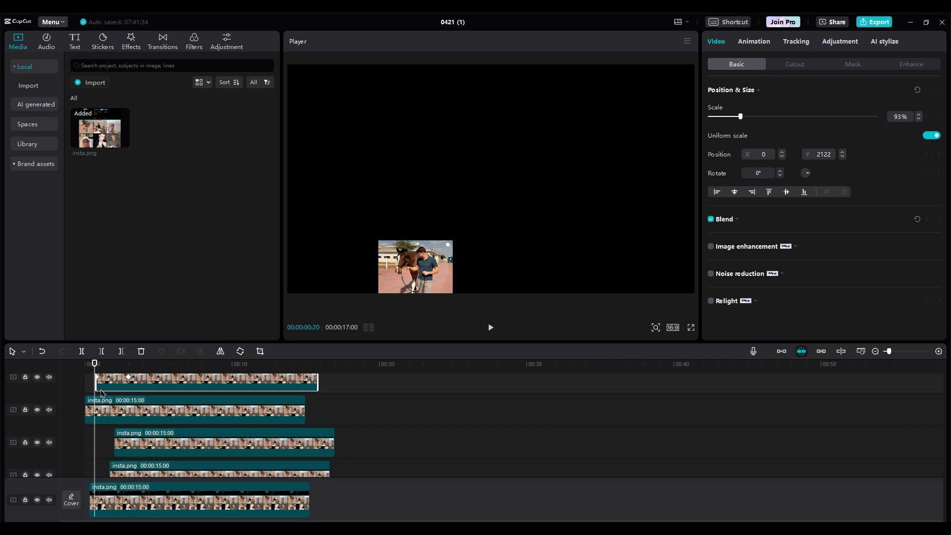
{"action": "left_click_drag", "start_coordinate": [102, 393], "coordinate": [113, 417]}
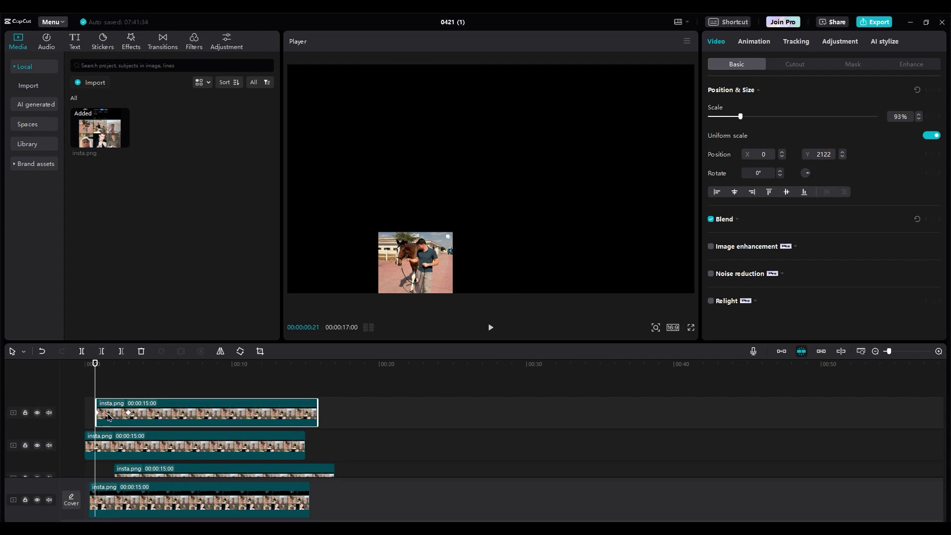
{"action": "key", "text": "Right"}
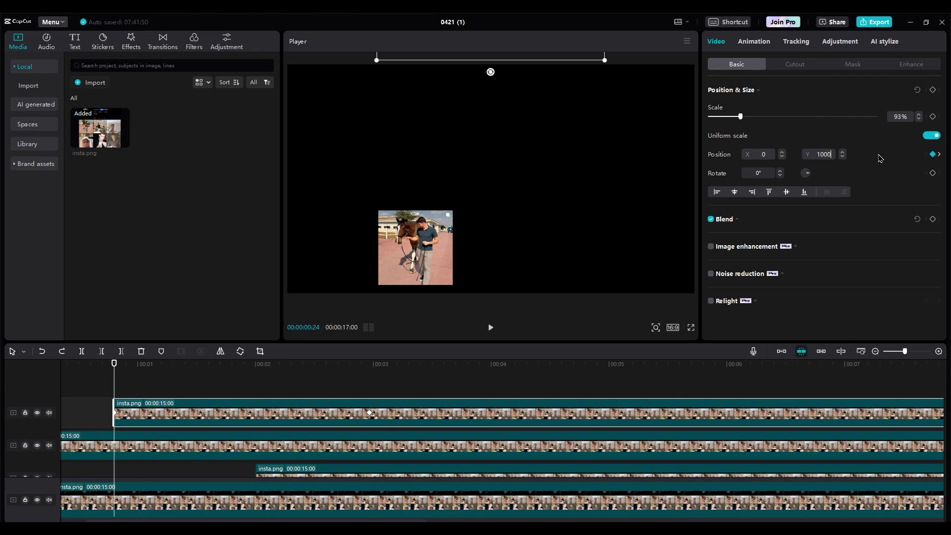
{"action": "left_click_drag", "start_coordinate": [131, 373], "coordinate": [471, 384]}
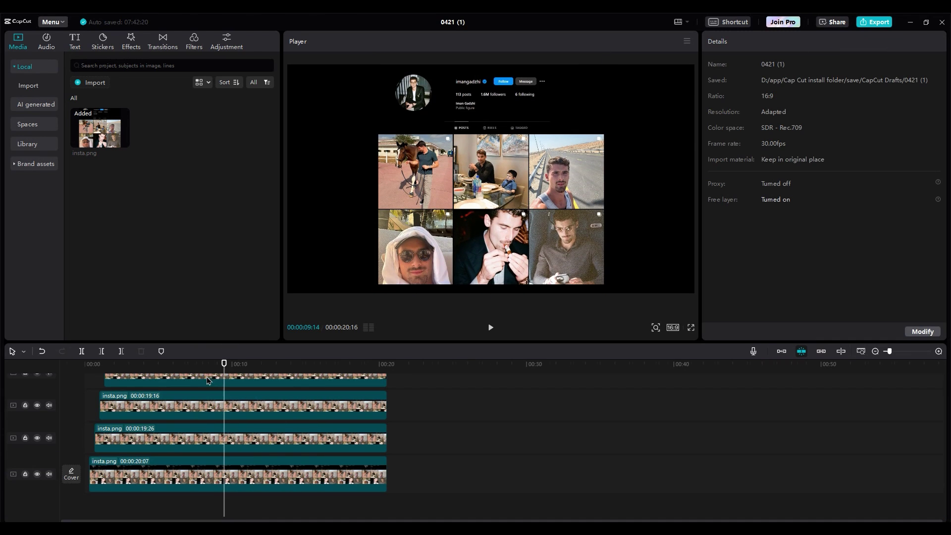
Combine all layers into one compound clip and set its motion blur to about 50
{"action": "key", "text": "space"}
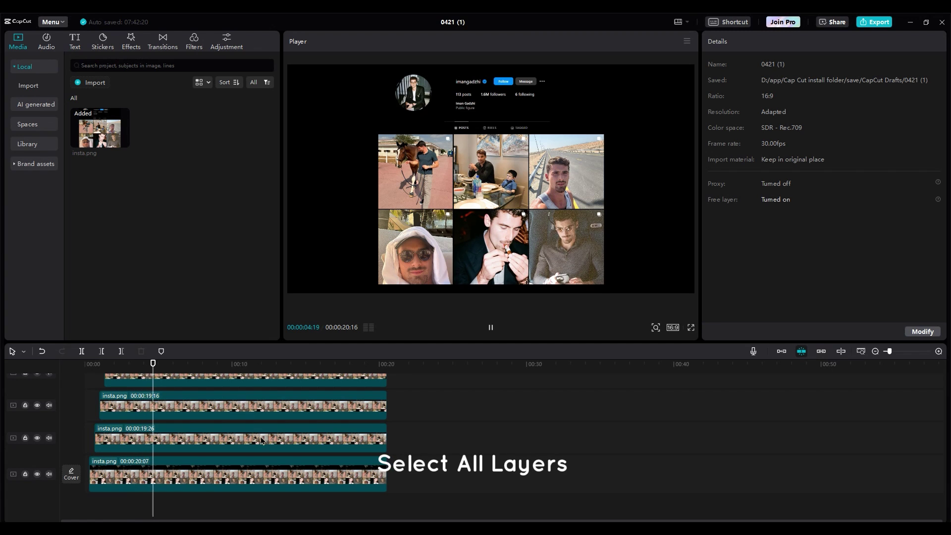
{"action": "key", "text": "ctrl+a"}
{"action": "right_click", "coordinate": [220, 474]}
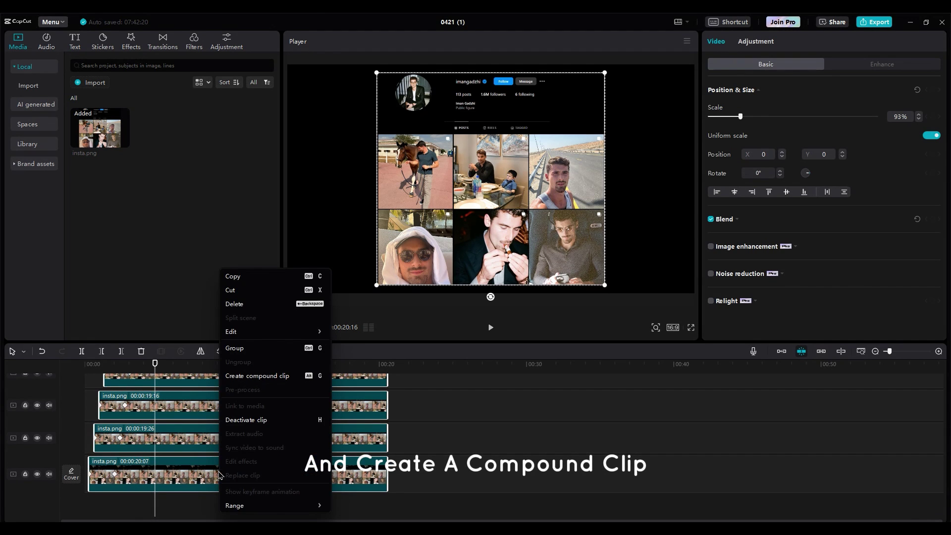
{"action": "left_click", "coordinate": [255, 377]}
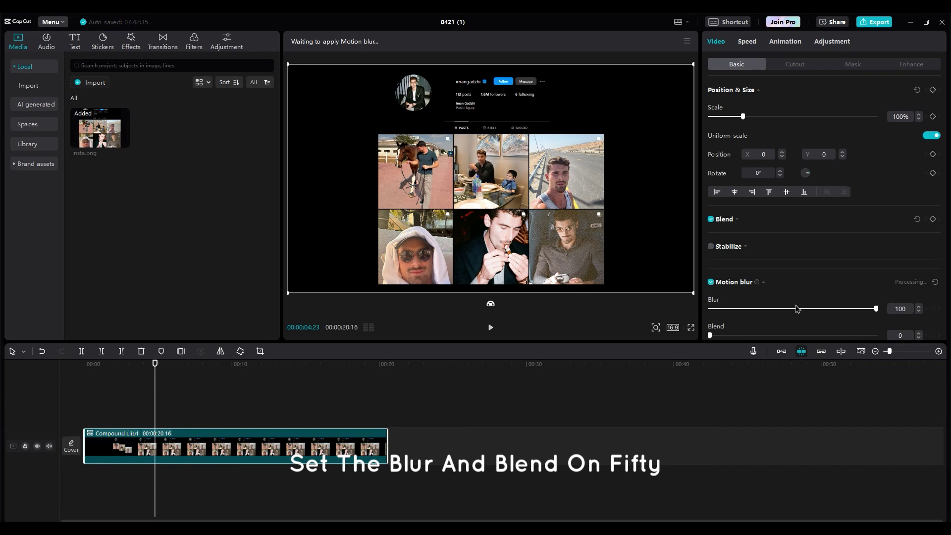
{"action": "left_click", "coordinate": [786, 308]}
{"action": "left_click_drag", "start_coordinate": [791, 309], "coordinate": [792, 310]}
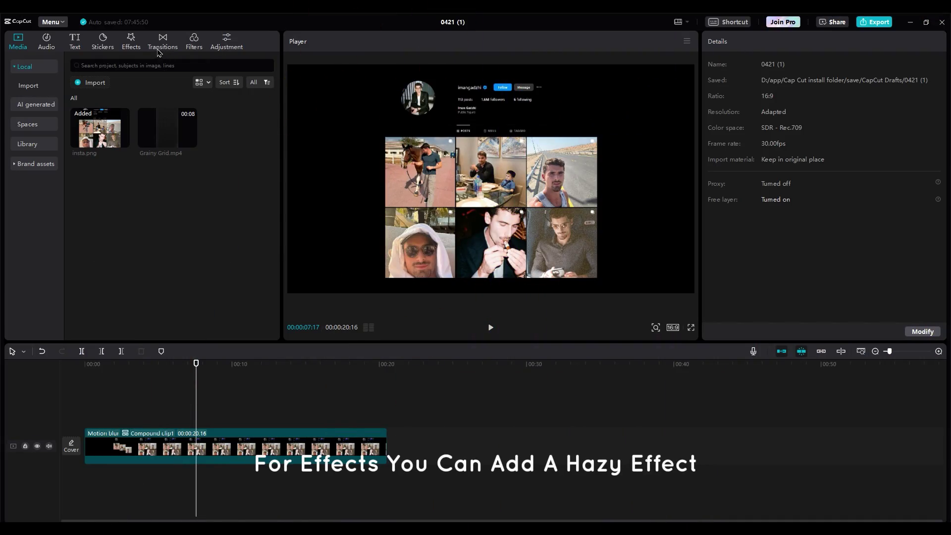
Add the Hazy lens effect above the compound clip and keyframe its Blur down toward 10
{"action": "left_click", "coordinate": [139, 42]}
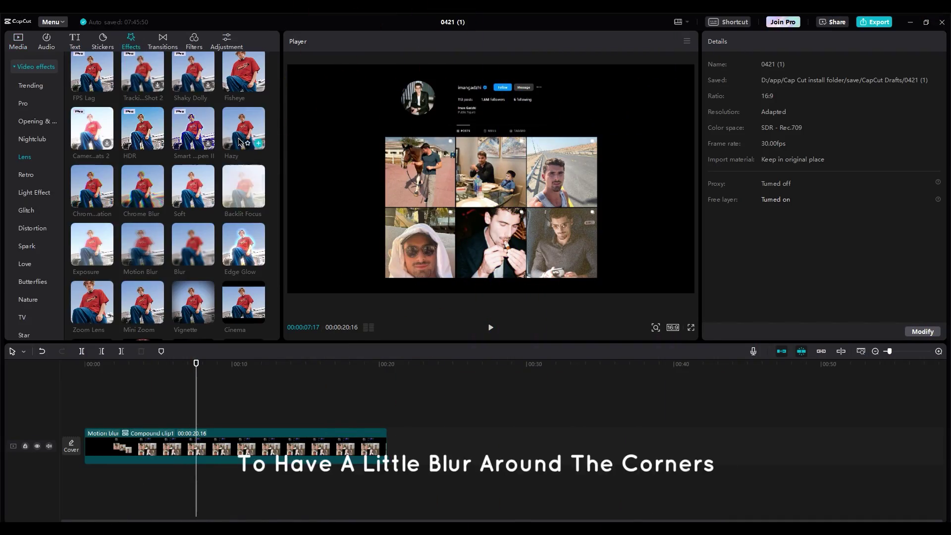
{"action": "left_click_drag", "start_coordinate": [193, 246], "coordinate": [382, 411]}
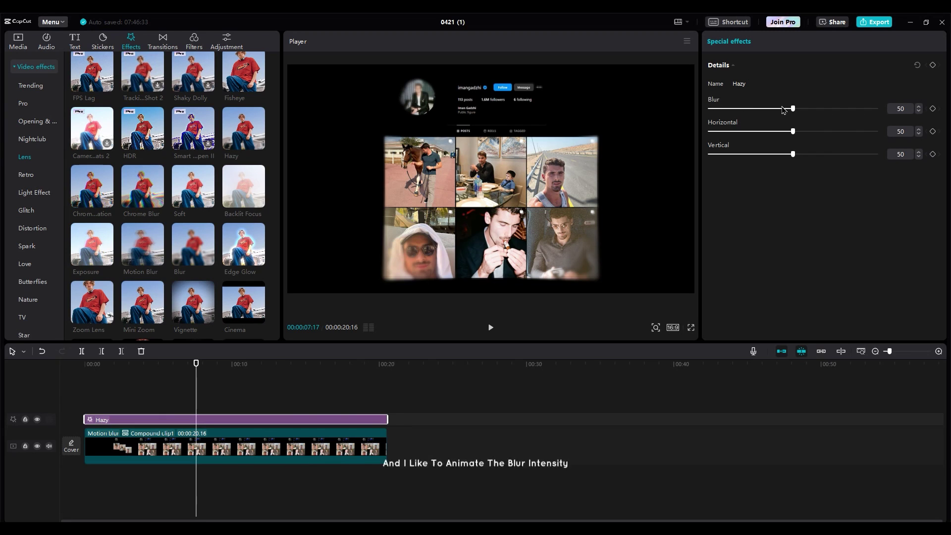
{"action": "left_click_drag", "start_coordinate": [783, 109], "coordinate": [777, 109]}
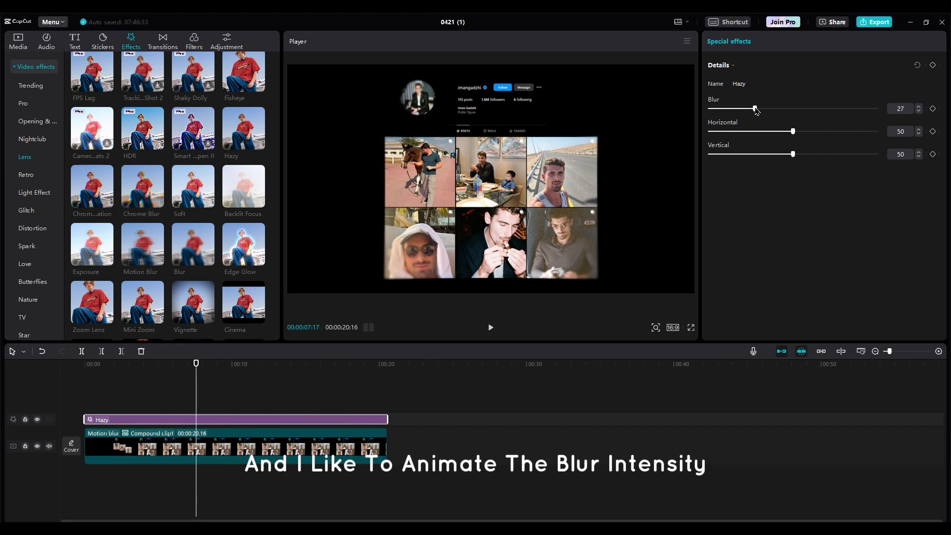
{"action": "left_click_drag", "start_coordinate": [757, 110], "coordinate": [765, 109]}
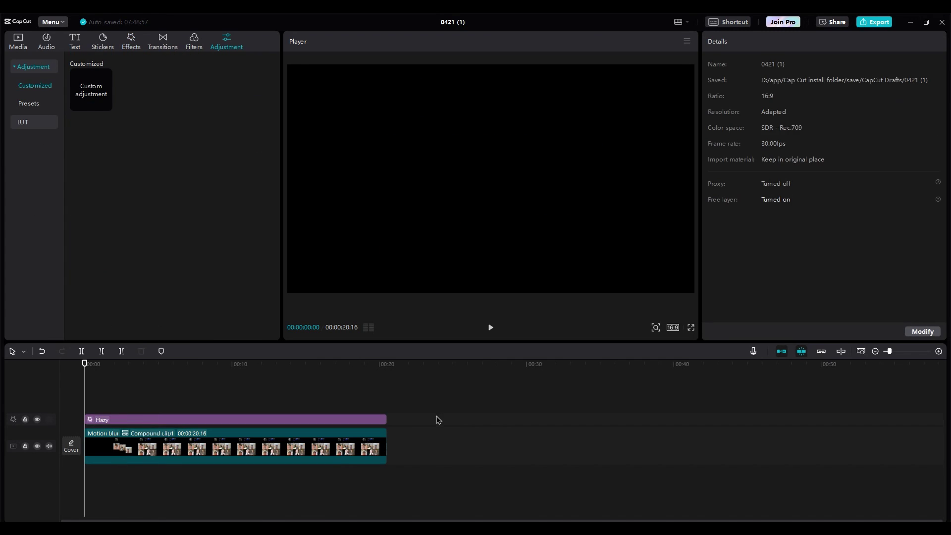
{"action": "left_click", "coordinate": [174, 449]}
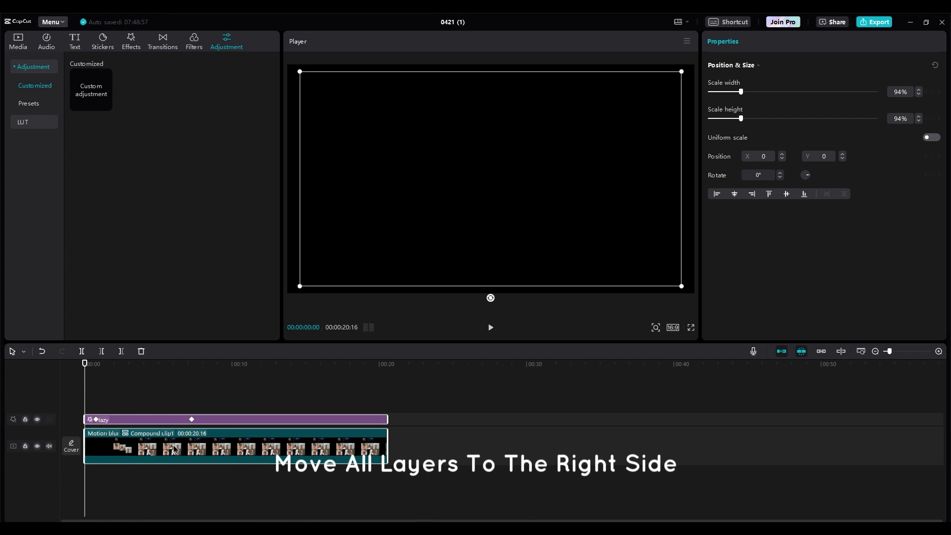
Shift the compound clip and Hazy effect to about 7 seconds and add a text clip with the person's name
{"action": "left_click_drag", "start_coordinate": [174, 449], "coordinate": [288, 449]}
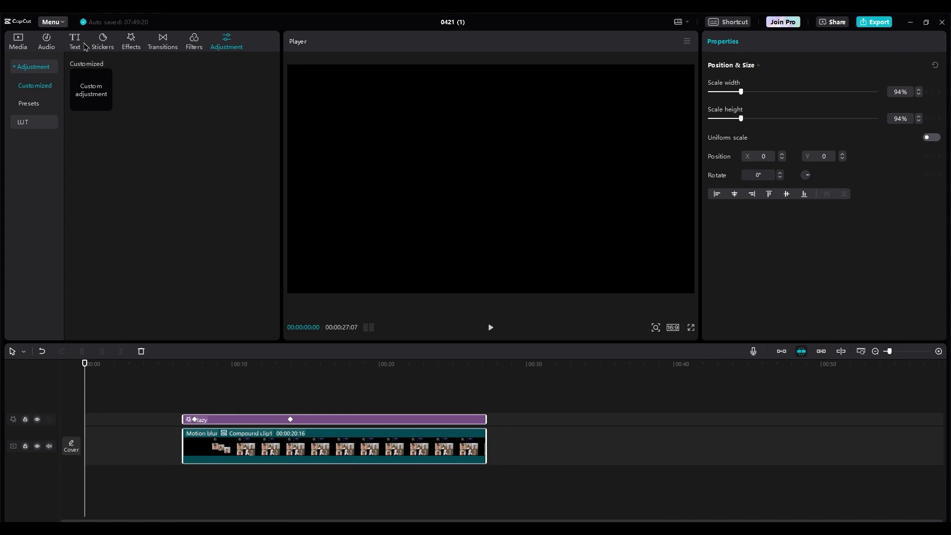
{"action": "left_click", "coordinate": [78, 48]}
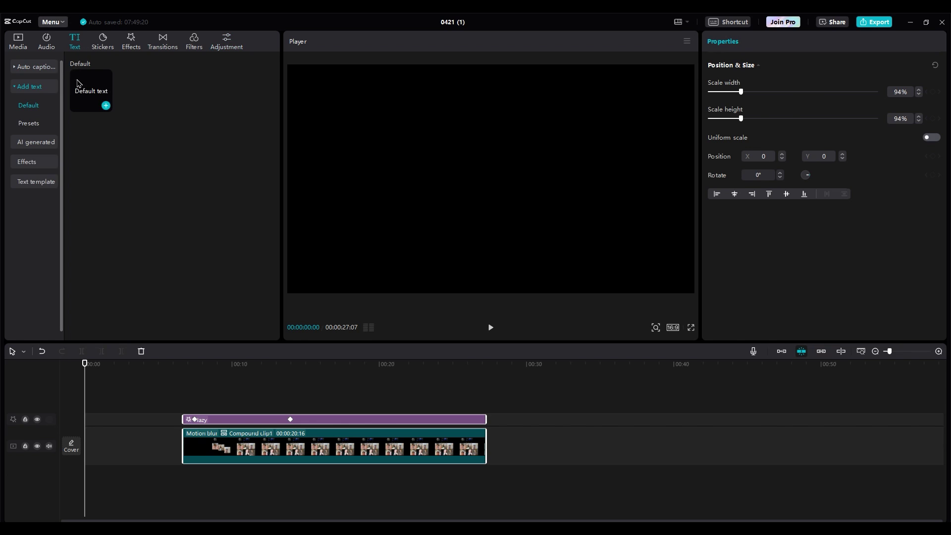
{"action": "left_click_drag", "start_coordinate": [78, 83], "coordinate": [121, 433]}
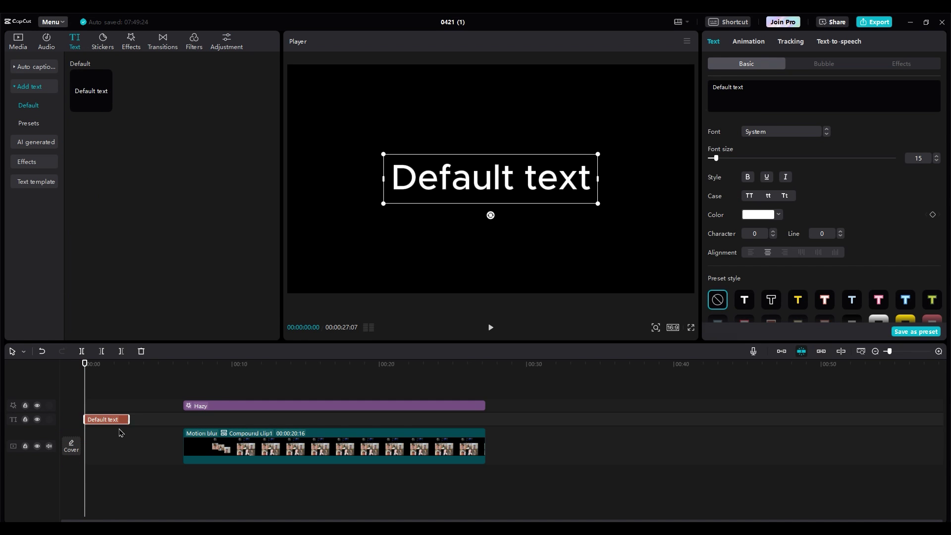
{"action": "left_click_drag", "start_coordinate": [754, 88], "coordinate": [609, 90]}
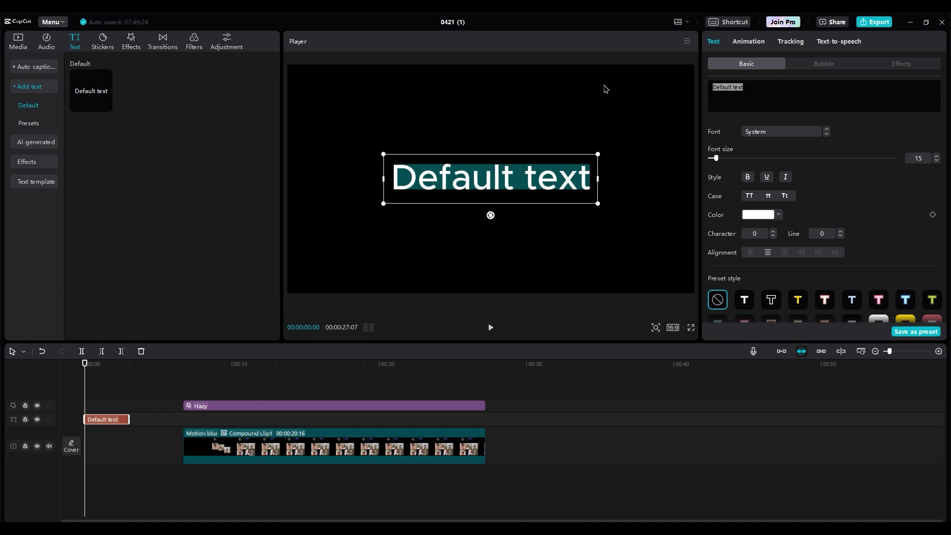
{"action": "type", "text": "iman gadzhi"}
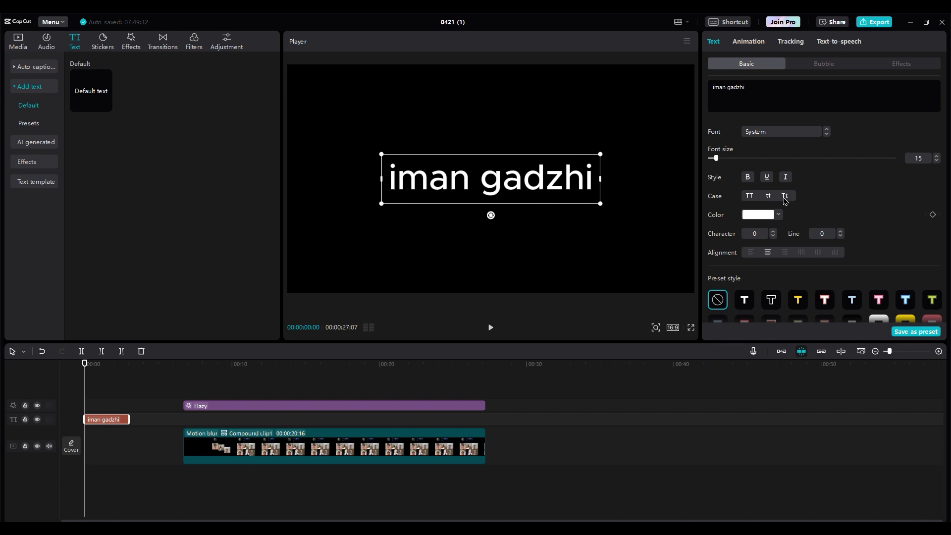
Switch the name to title case in the ZYSilhouette font
{"action": "left_click", "coordinate": [785, 196]}
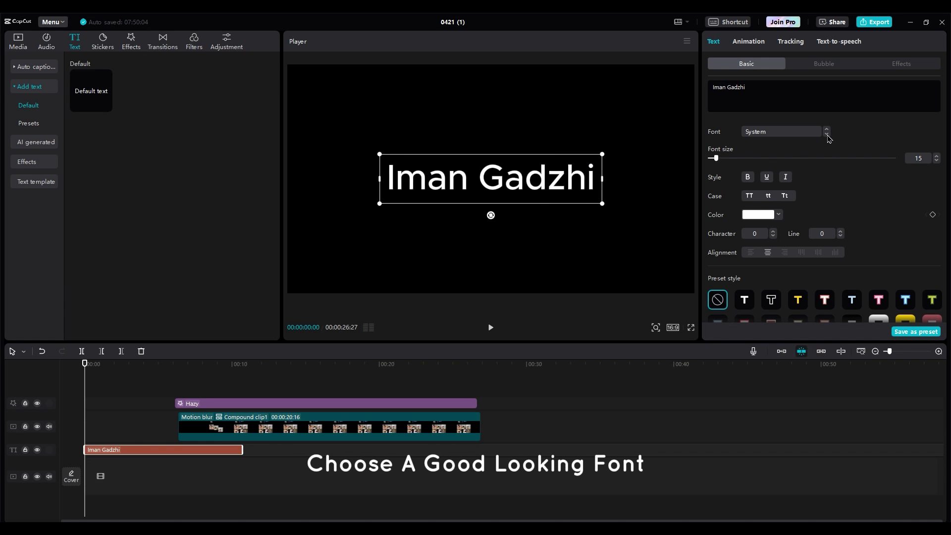
{"action": "left_click", "coordinate": [826, 134]}
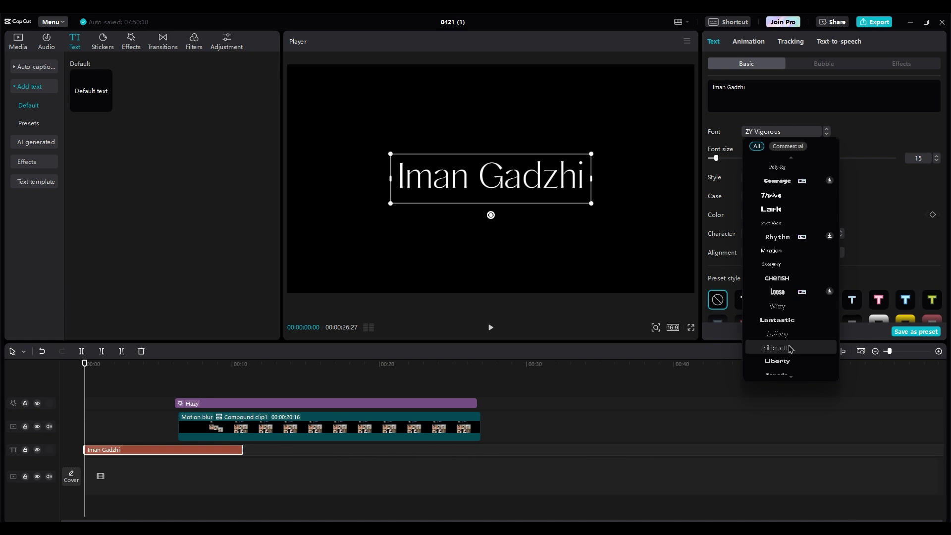
{"action": "left_click", "coordinate": [777, 346]}
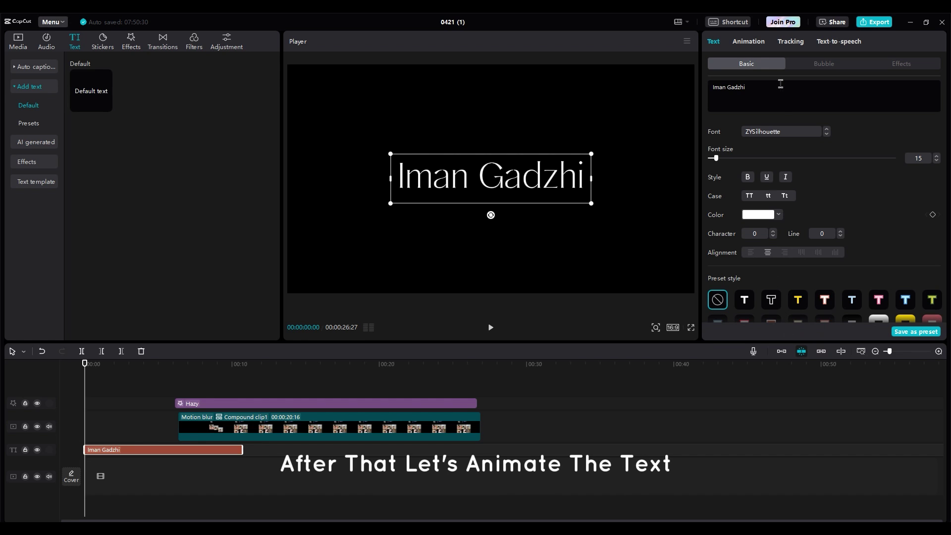
Give the name title a 2.0-second Flutter intro animation
{"action": "left_click", "coordinate": [748, 41]}
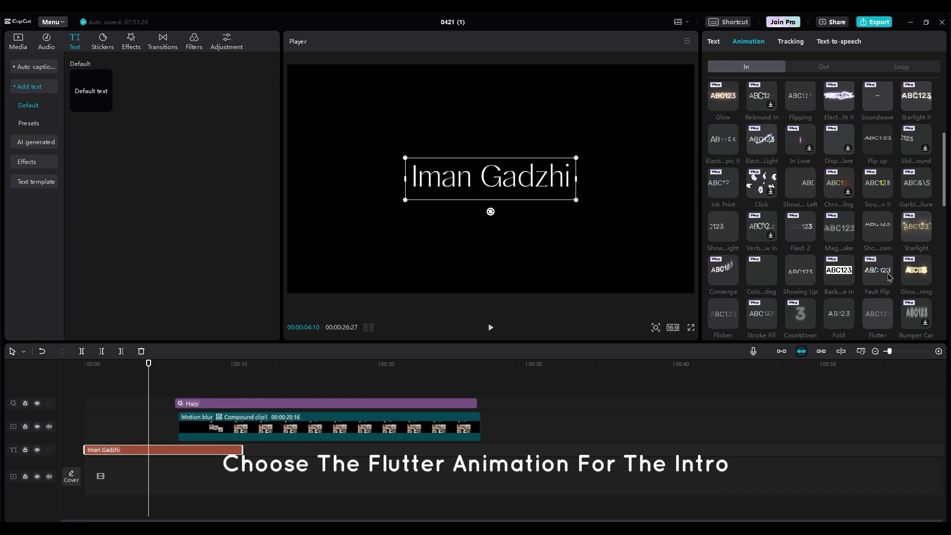
{"action": "left_click", "coordinate": [876, 314]}
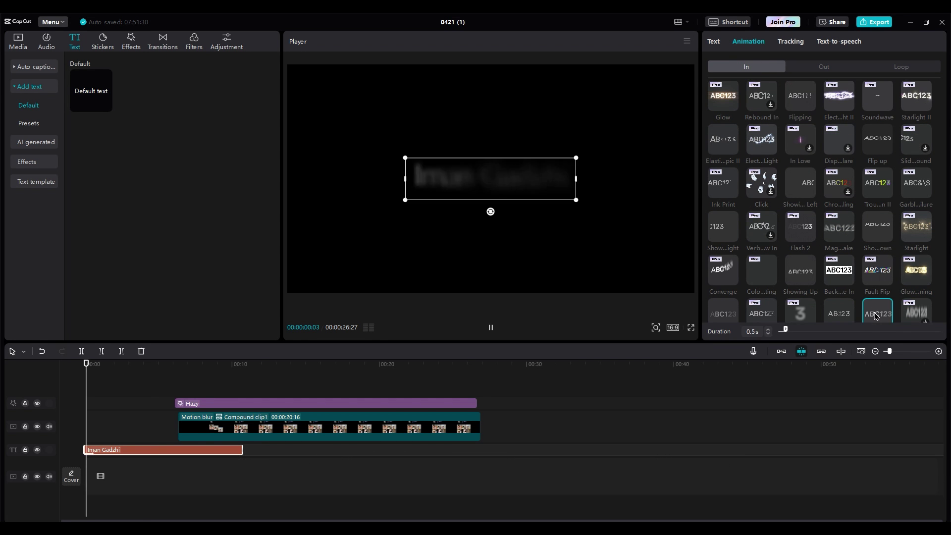
{"action": "left_click_drag", "start_coordinate": [785, 331], "coordinate": [809, 331]}
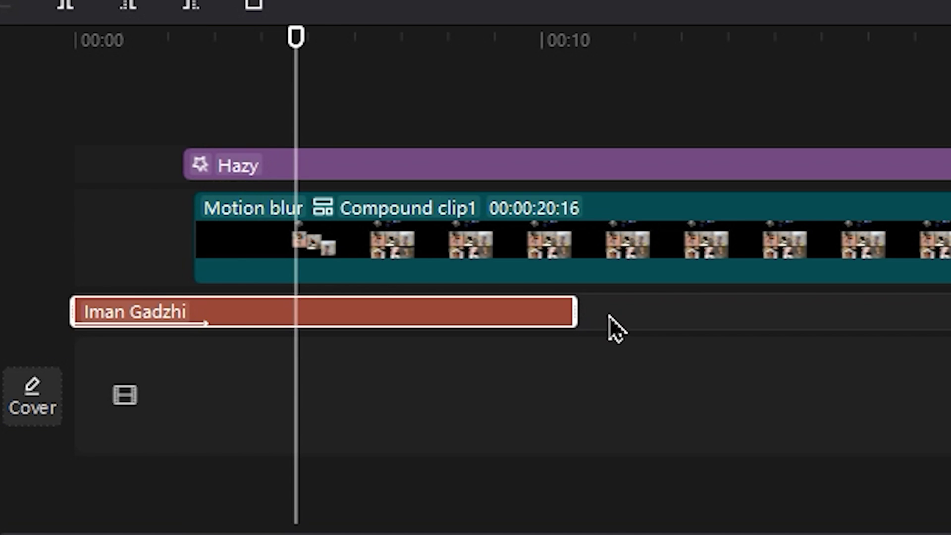
Trim the name title clip to end at the playhead, about 4.5 seconds, and preview fullscreen
{"action": "left_click_drag", "start_coordinate": [241, 450], "coordinate": [182, 451]}
{"action": "left_click_drag", "start_coordinate": [387, 316], "coordinate": [296, 317]}
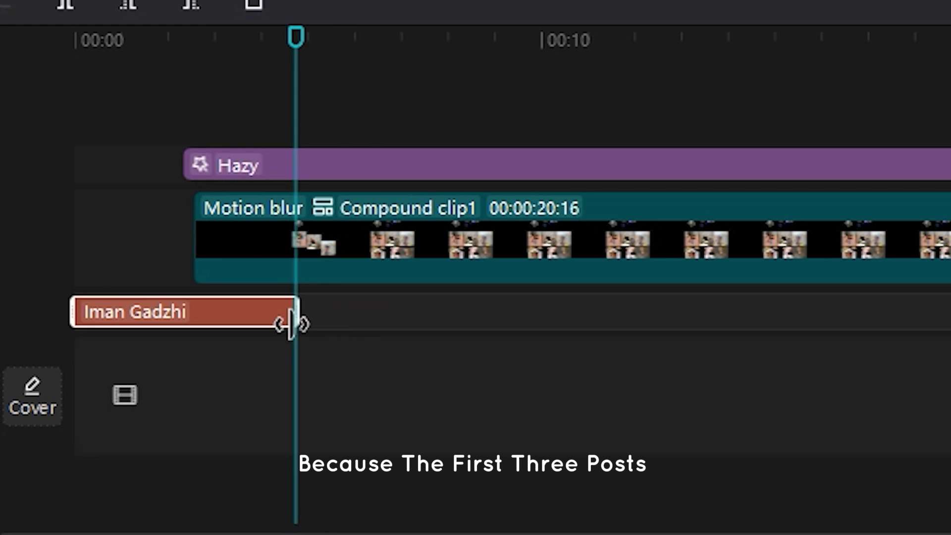
{"action": "left_click", "coordinate": [182, 130]}
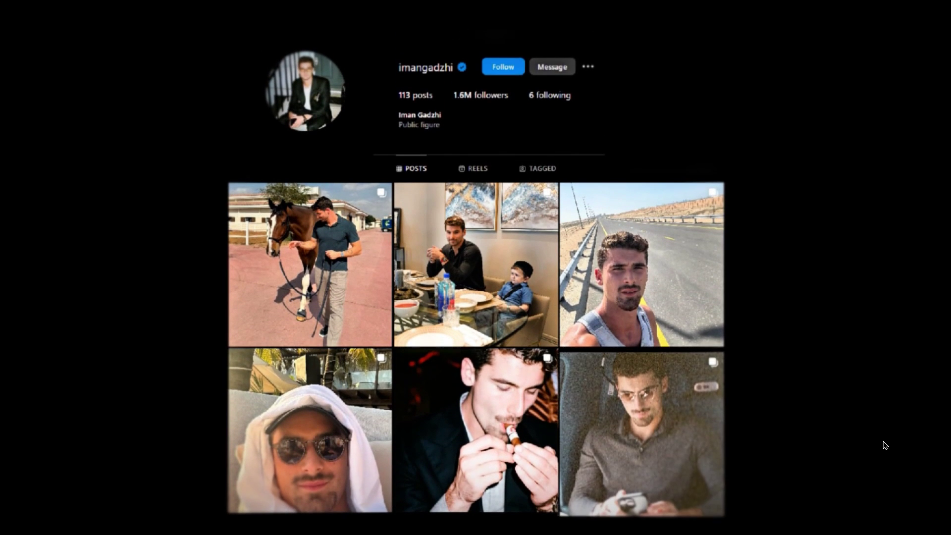
{"action": "key", "text": "Escape"}
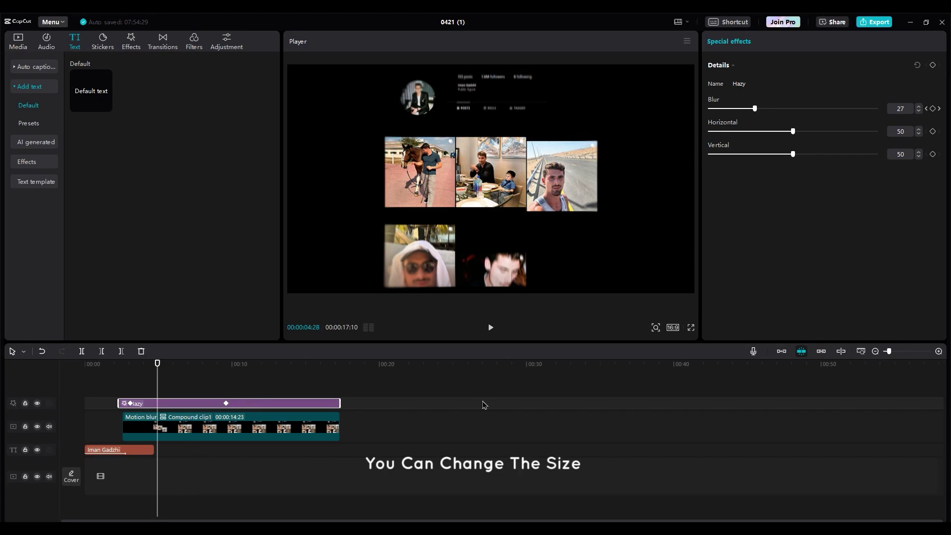
Switch the project to 9:16 vertical and enlarge the profile clip in the frame
{"action": "left_click", "coordinate": [672, 327]}
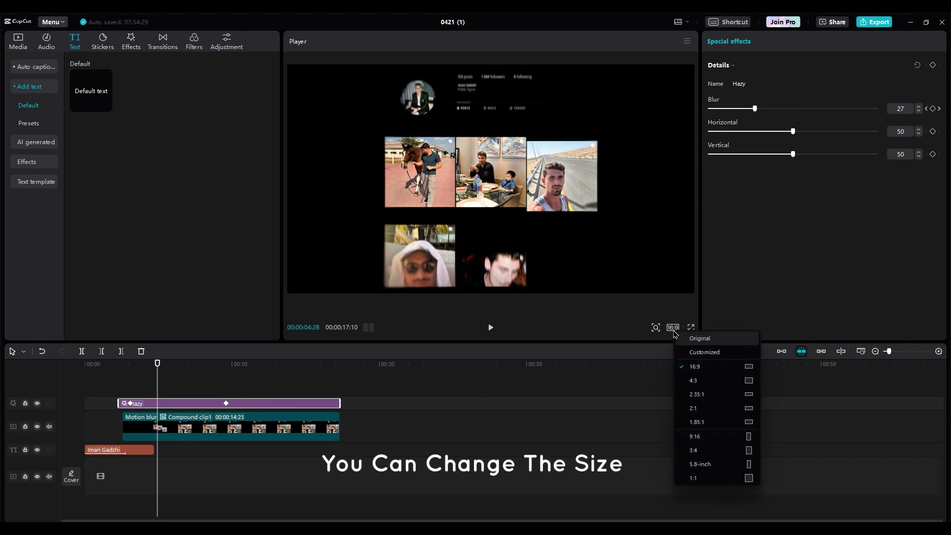
{"action": "left_click", "coordinate": [725, 433]}
{"action": "left_click", "coordinate": [178, 421]}
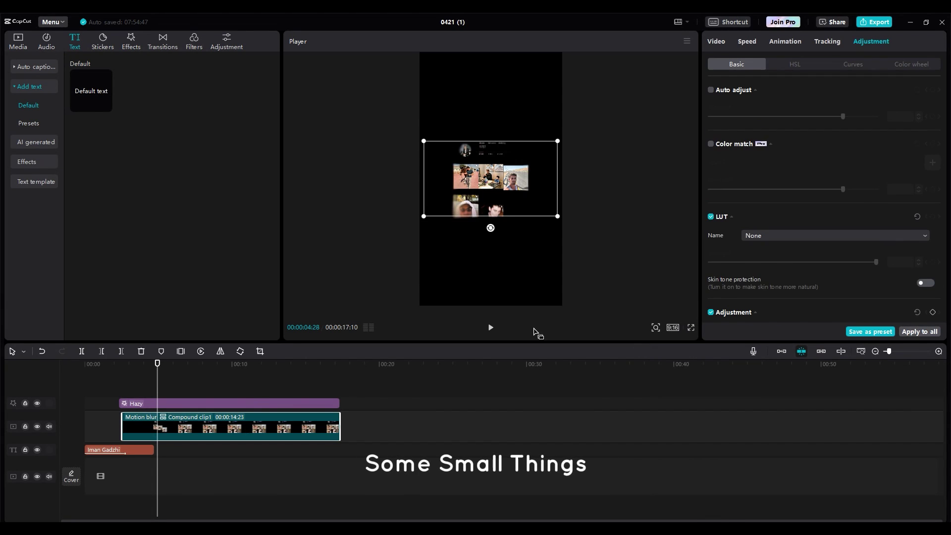
{"action": "left_click_drag", "start_coordinate": [558, 216], "coordinate": [573, 221]}
Move the Hazy blur keyframe earlier, near 00:08:00
{"action": "left_click", "coordinate": [205, 382]}
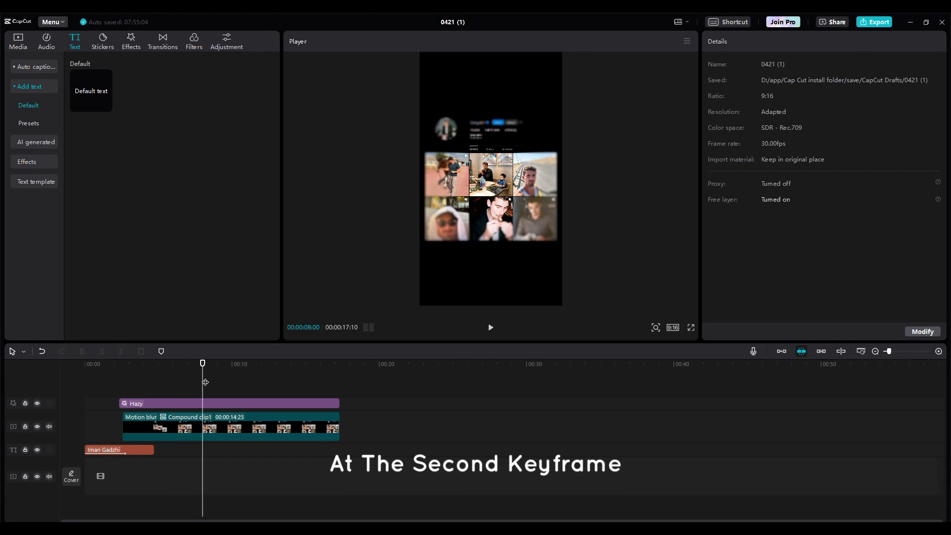
{"action": "left_click", "coordinate": [172, 404]}
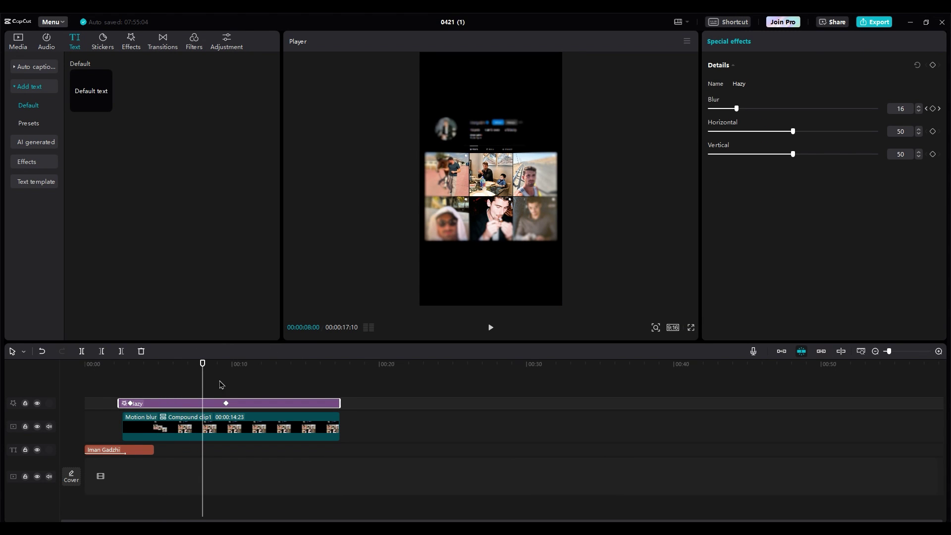
{"action": "left_click_drag", "start_coordinate": [225, 407], "coordinate": [216, 407]}
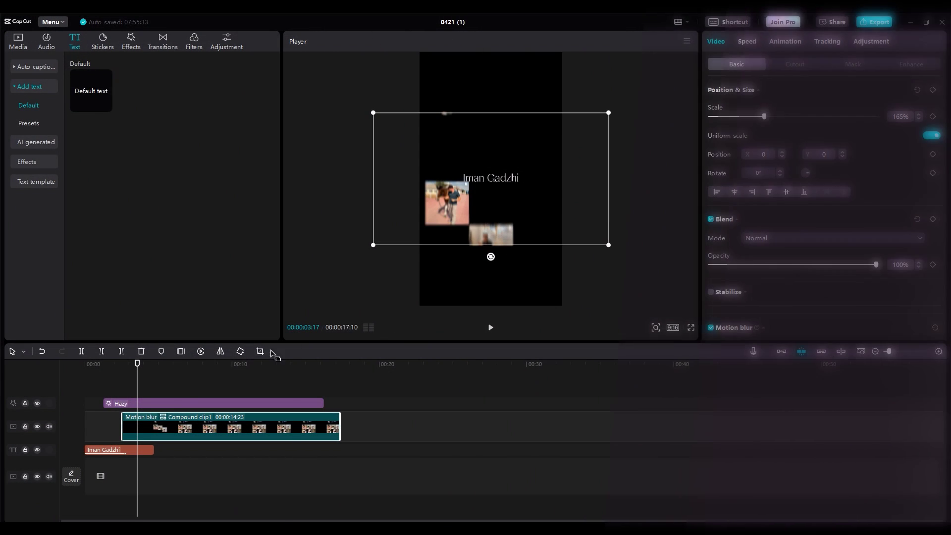
Apply a Mirror mask to the compound clip, adjusting its position and widening its band
{"action": "left_click", "coordinate": [854, 65]}
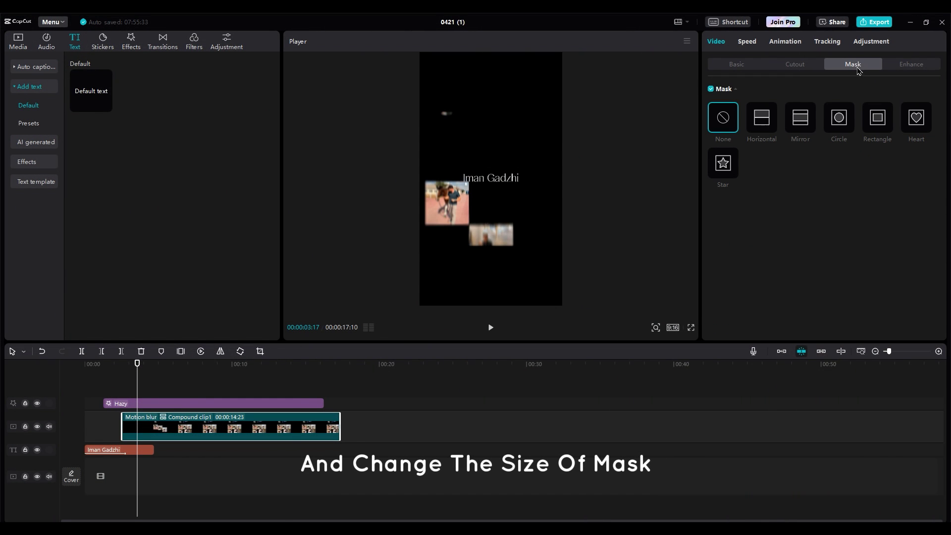
{"action": "left_click", "coordinate": [801, 119]}
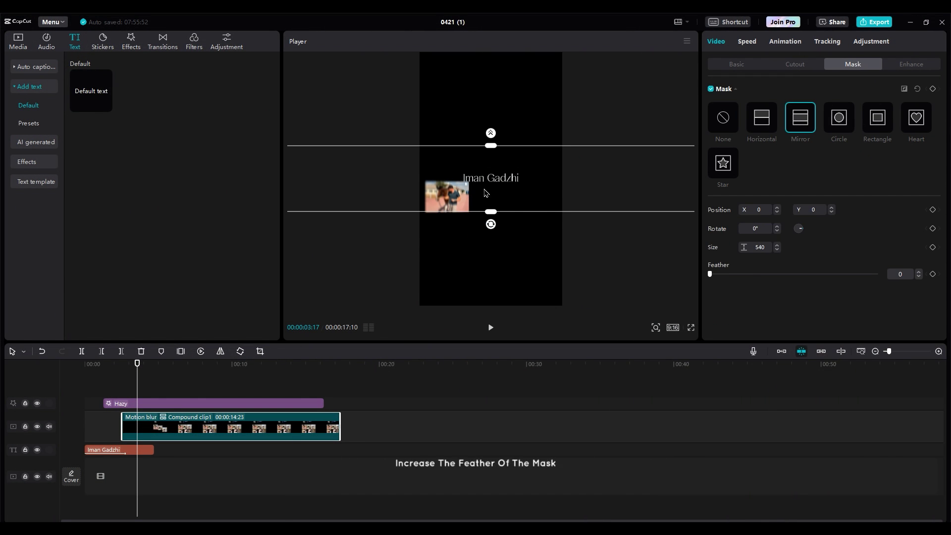
{"action": "mouse_move", "coordinate": [488, 212]}
{"action": "left_mouse_down"}
{"action": "mouse_move", "coordinate": [489, 235]}
{"action": "mouse_move", "coordinate": [485, 208]}
{"action": "left_mouse_up"}
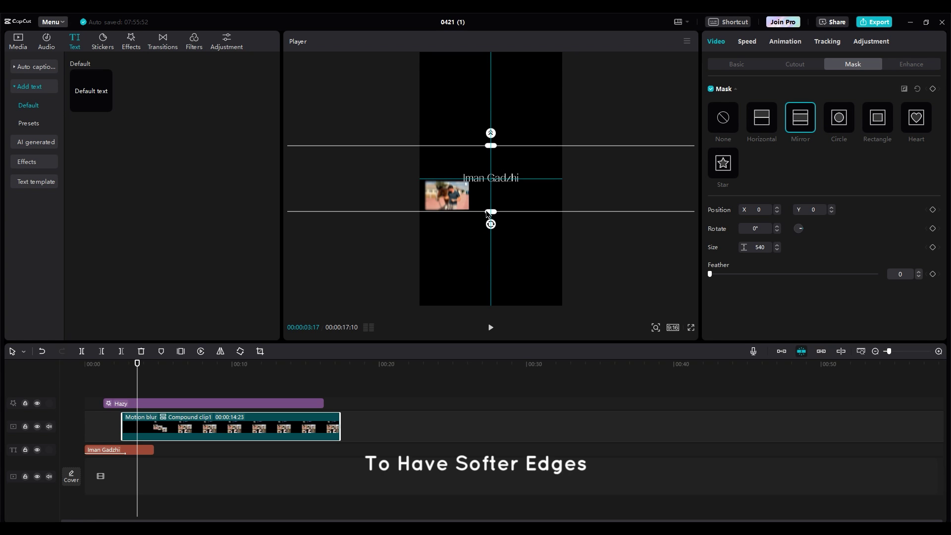
{"action": "left_click_drag", "start_coordinate": [494, 145], "coordinate": [494, 89]}
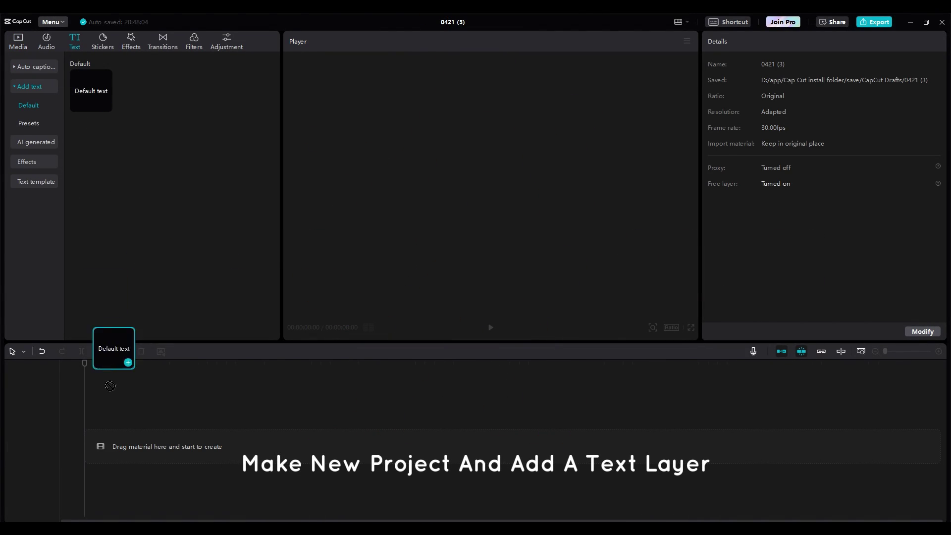
Add a default text clip and set the canvas to 3:4 portrait
{"action": "left_click_drag", "start_coordinate": [110, 386], "coordinate": [85, 442]}
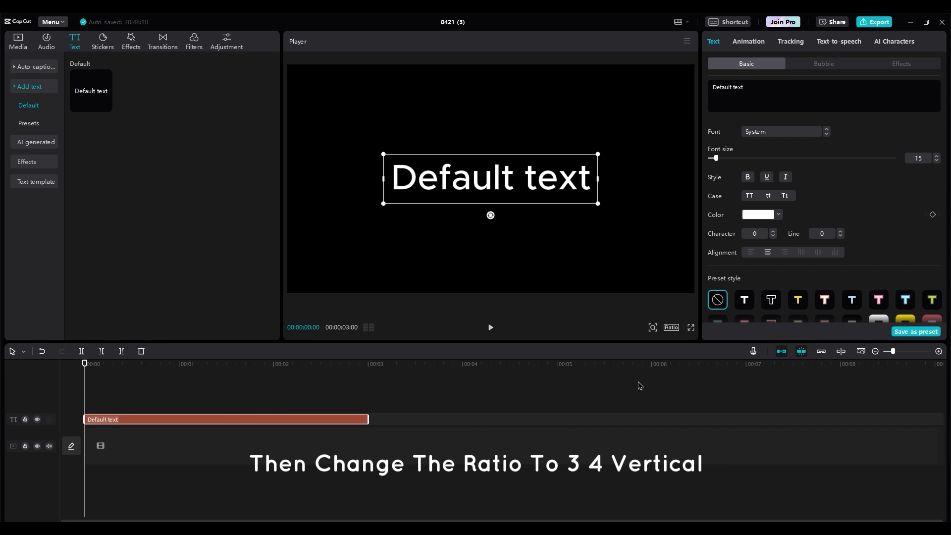
{"action": "left_click", "coordinate": [673, 329]}
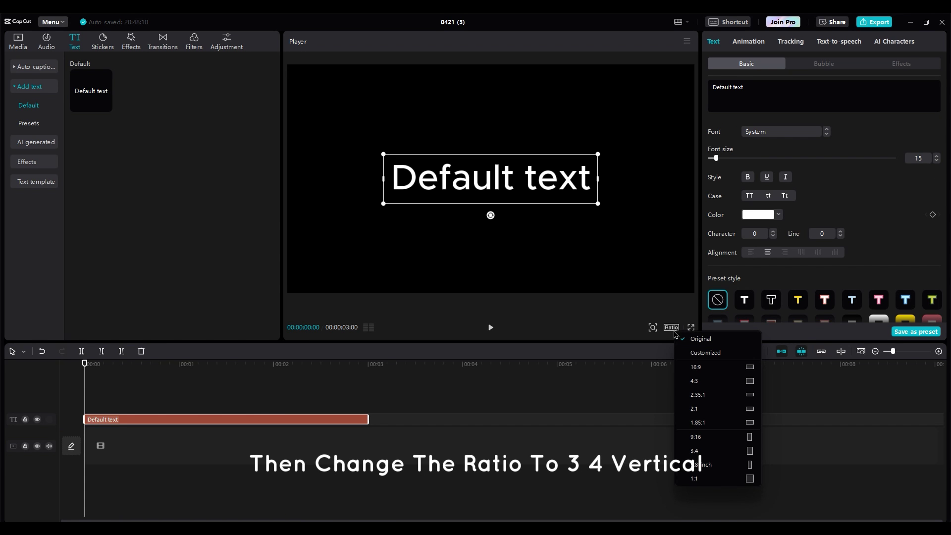
{"action": "left_click", "coordinate": [739, 450]}
Make a 10K/Month title in Classic font near the top, then add a second text layer
{"action": "type", "text": "10"}
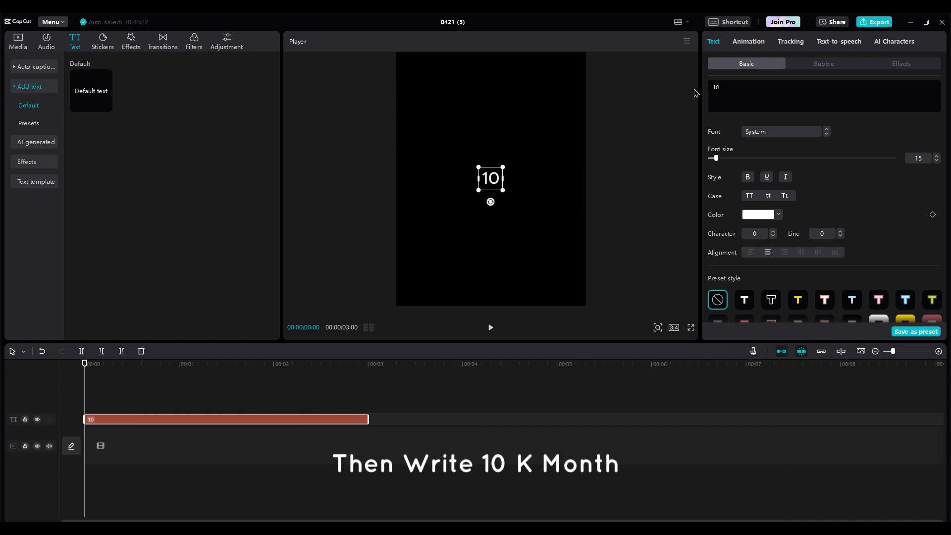
{"action": "type", "text": "k/"}
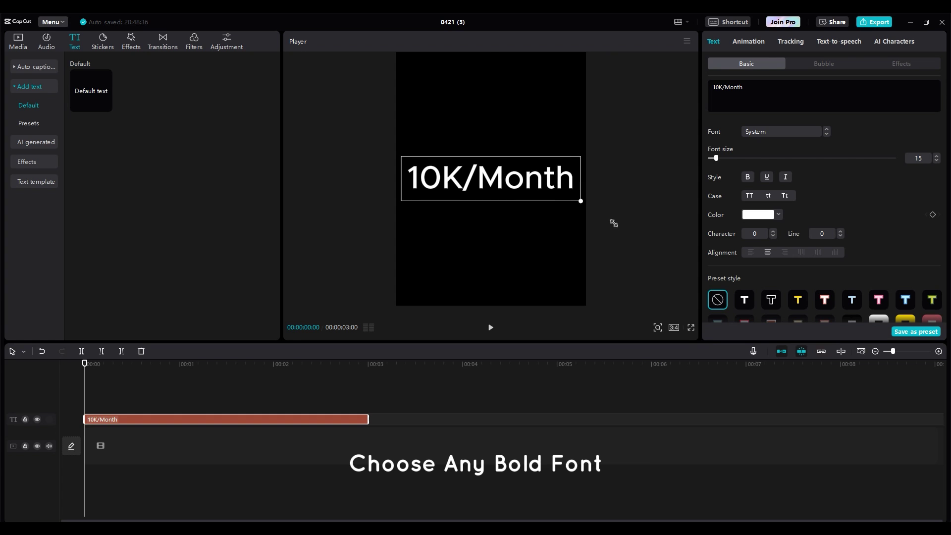
{"action": "left_click_drag", "start_coordinate": [540, 183], "coordinate": [540, 142]}
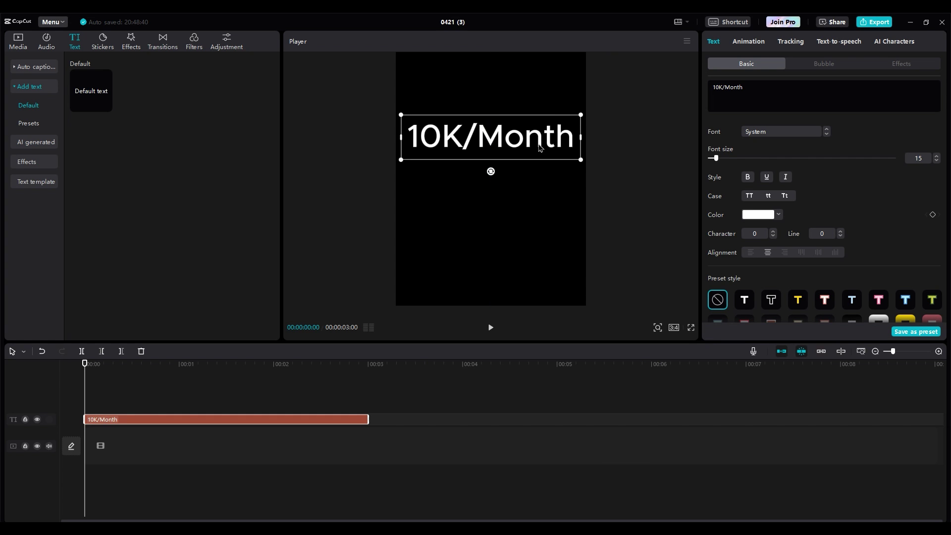
{"action": "left_click", "coordinate": [809, 135]}
{"action": "left_click", "coordinate": [827, 134]}
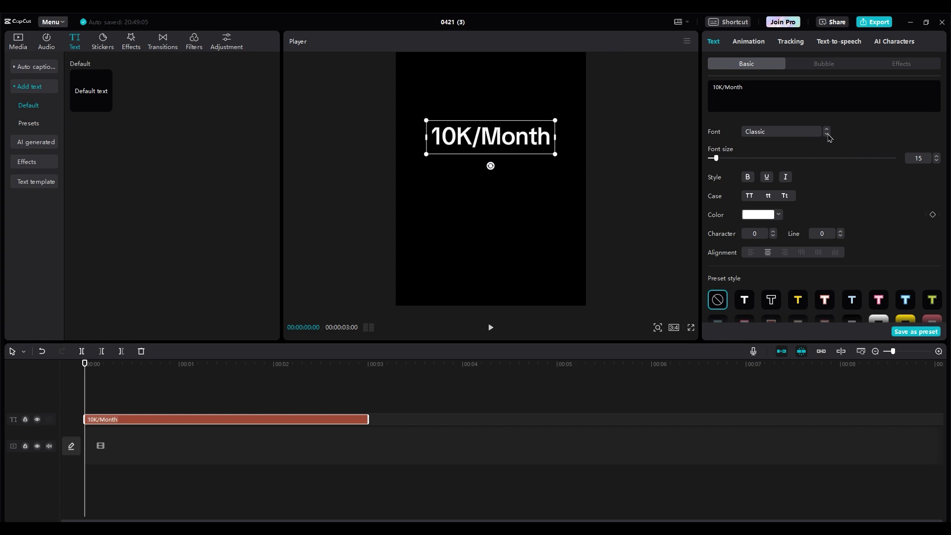
{"action": "left_click_drag", "start_coordinate": [91, 90], "coordinate": [76, 412]}
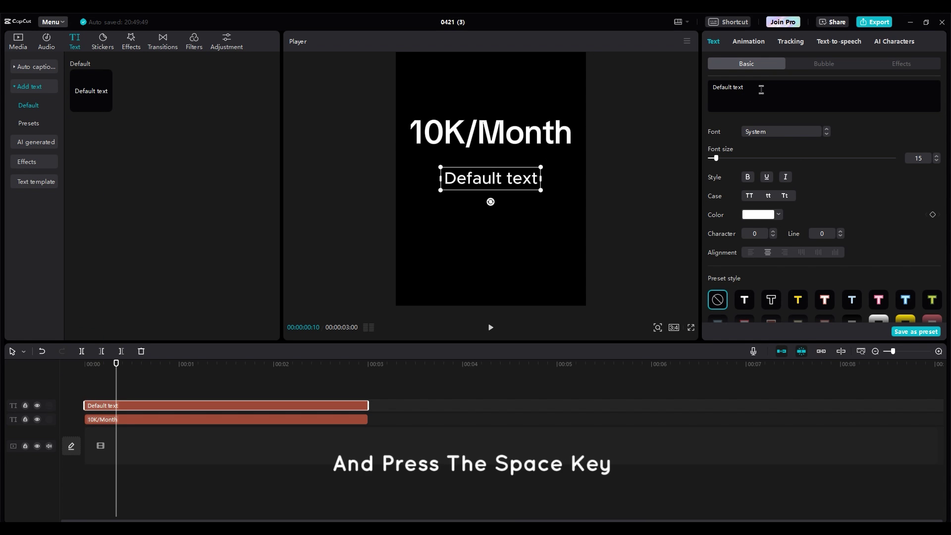
{"action": "left_click_drag", "start_coordinate": [743, 87], "coordinate": [689, 93]}
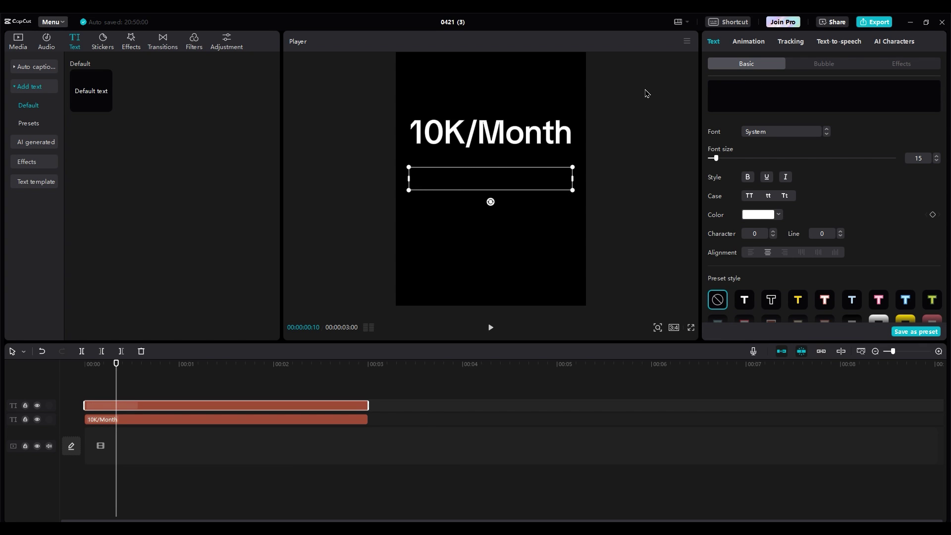
Turn on a pure white background for the empty text layer
{"action": "scroll", "coordinate": [793, 223], "scroll_direction": "down", "scroll_amount": 5}
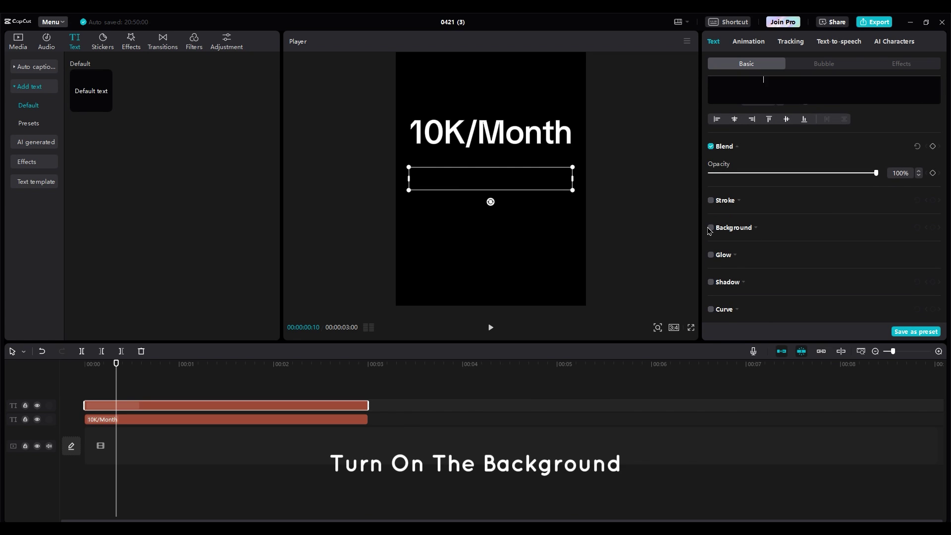
{"action": "left_click", "coordinate": [711, 229]}
{"action": "left_click", "coordinate": [762, 268]}
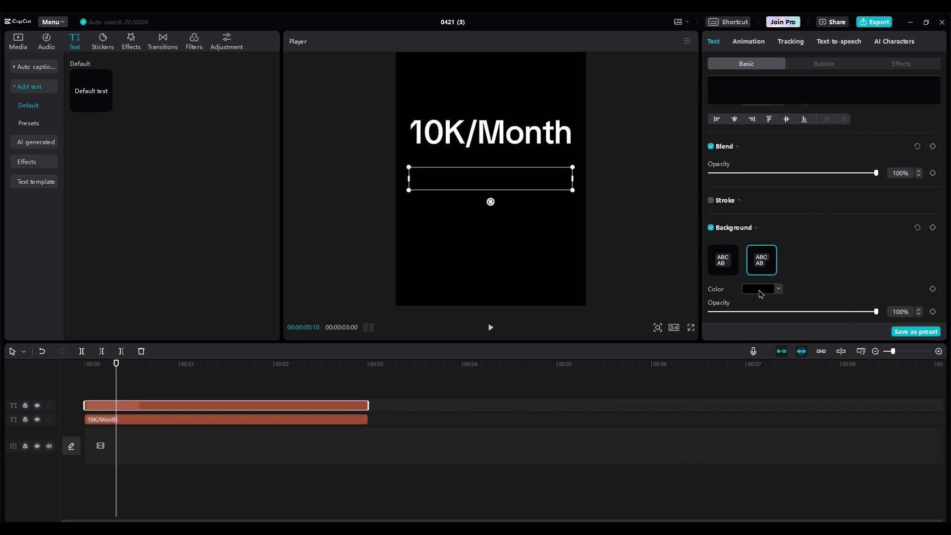
{"action": "left_click", "coordinate": [761, 288]}
{"action": "left_click_drag", "start_coordinate": [753, 341], "coordinate": [664, 287]}
{"action": "left_click", "coordinate": [882, 257]}
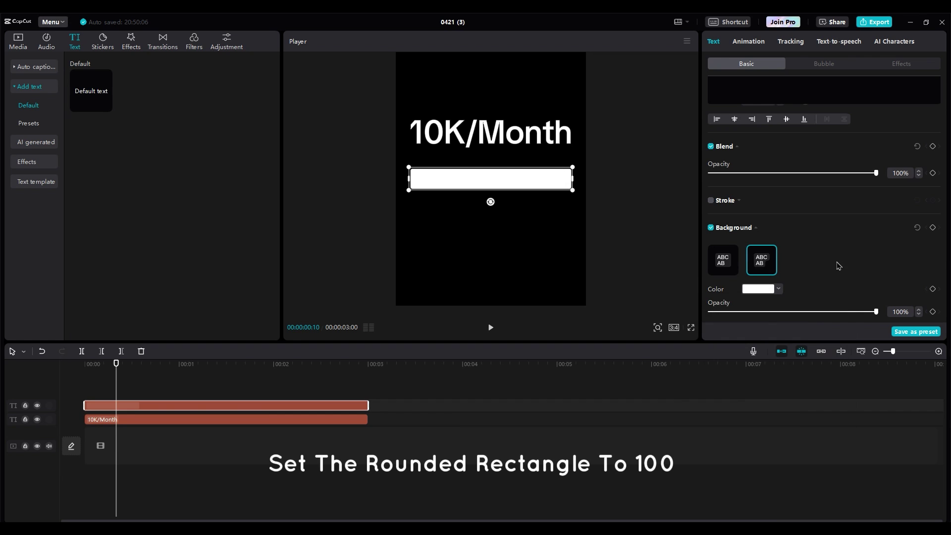
Shape the white background into a thin underline bar at 42% width and 0% height
{"action": "scroll", "coordinate": [840, 266], "scroll_direction": "down", "scroll_amount": 5}
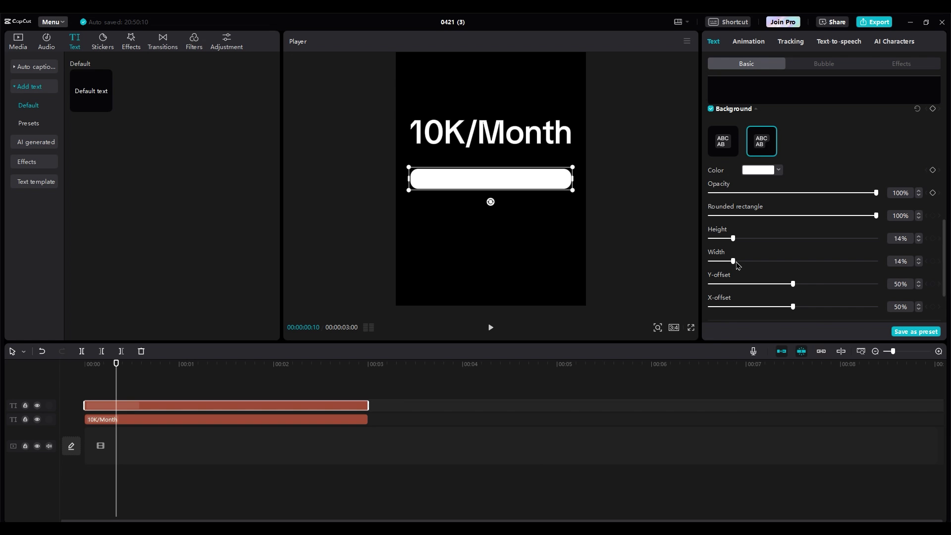
{"action": "left_click_drag", "start_coordinate": [733, 261], "coordinate": [681, 263]}
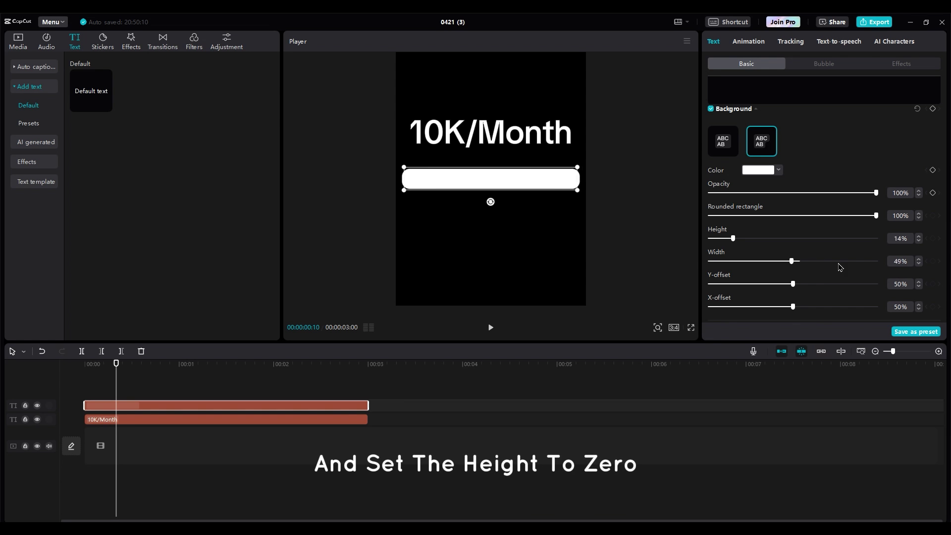
{"action": "left_click", "coordinate": [779, 261]}
{"action": "left_click_drag", "start_coordinate": [733, 238], "coordinate": [707, 238]}
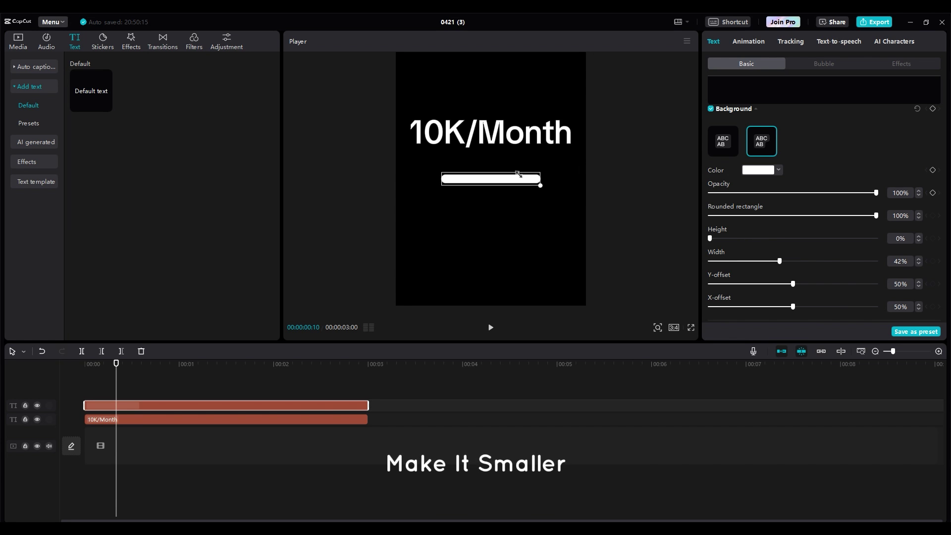
{"action": "scroll", "coordinate": [728, 165], "scroll_direction": "up", "scroll_amount": 6}
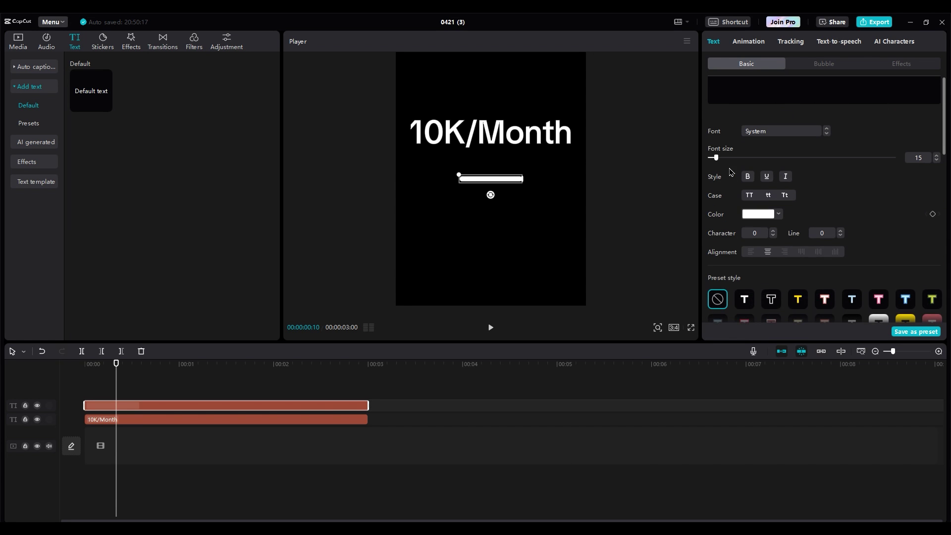
{"action": "left_click", "coordinate": [753, 86]}
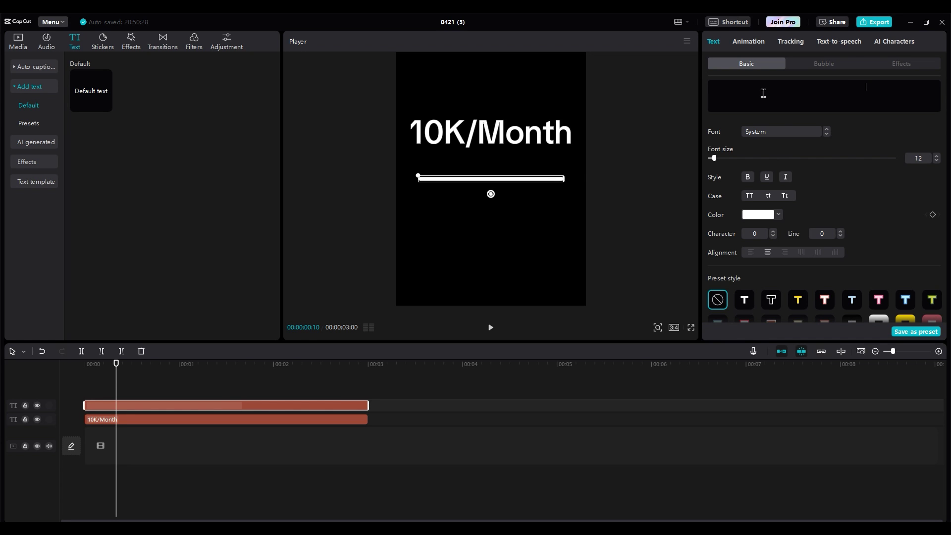
{"action": "left_click", "coordinate": [155, 446]}
Duplicate the 10K/Month title below the underline and replace its text with spaced numbers 1 to 30
{"action": "left_click", "coordinate": [122, 421]}
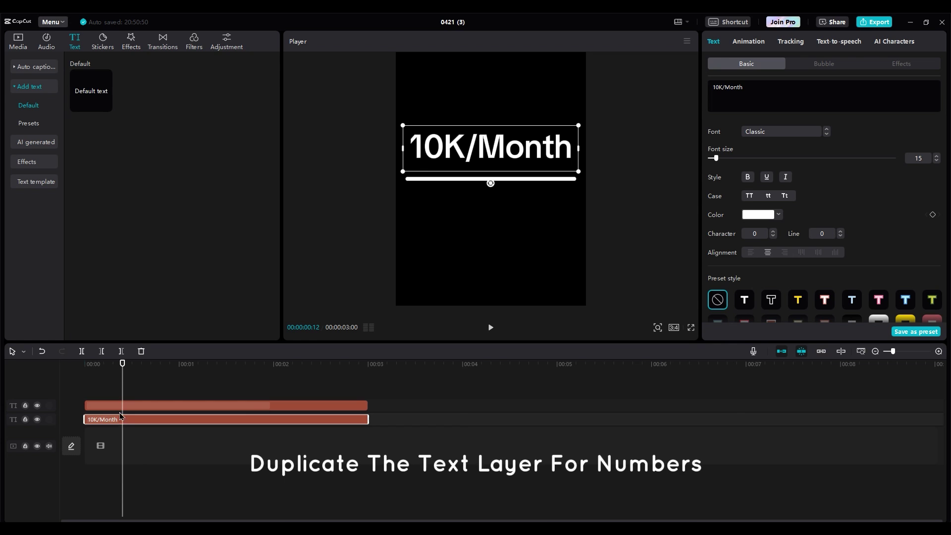
{"action": "key", "text": "ctrl+c"}
{"action": "key", "text": "ctrl+v"}
{"action": "left_click_drag", "start_coordinate": [500, 165], "coordinate": [498, 215]}
{"action": "left_click_drag", "start_coordinate": [752, 90], "coordinate": [666, 93]}
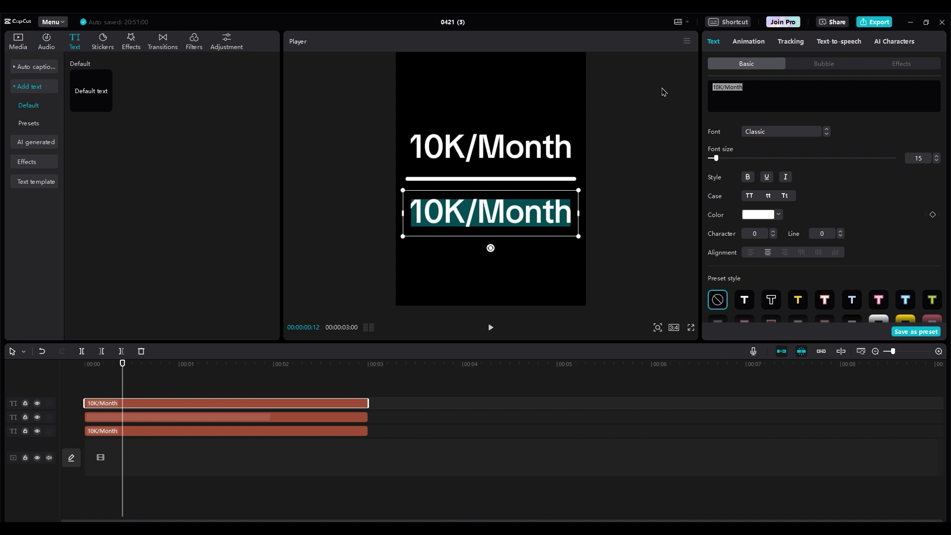
{"action": "type", "text": "1"}
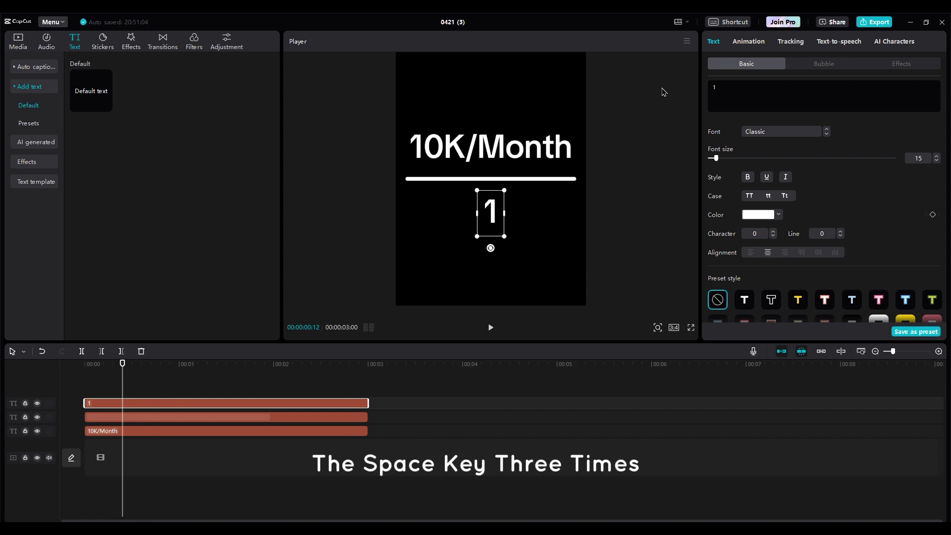
{"action": "type", "text": " 2"}
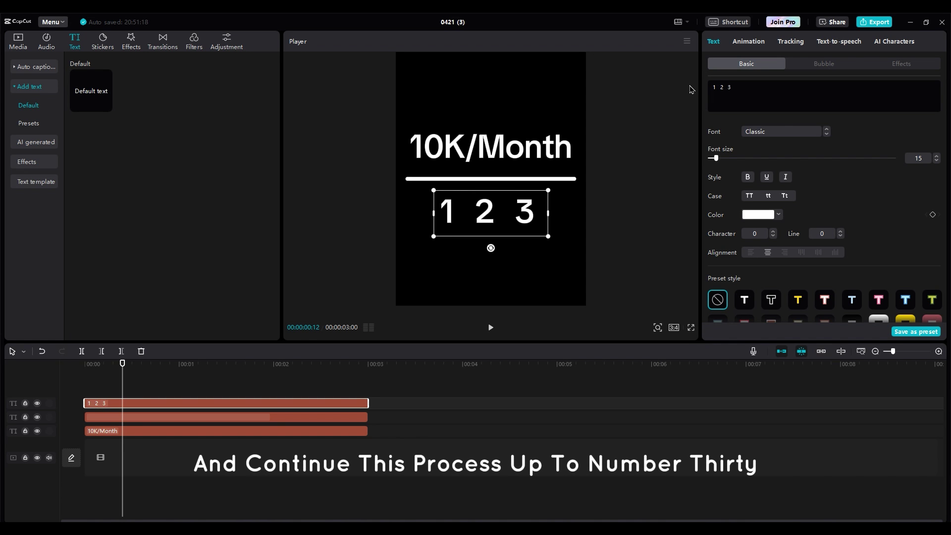
{"action": "type", "text": " 3 4 5 6 7 8"}
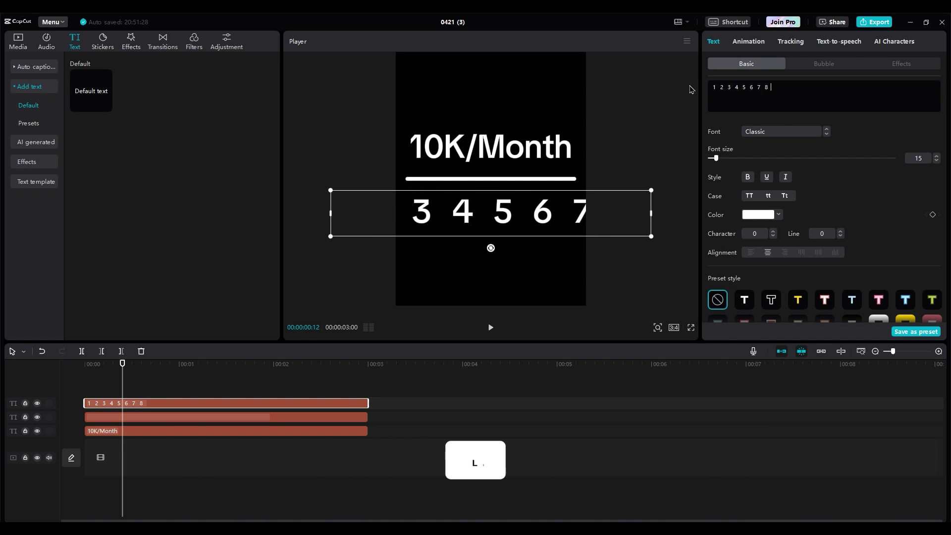
{"action": "type", "text": " 9 10 11 12 13 14 15 16 17 18 19 20 21 23 24 25 26 27 28 29 30"}
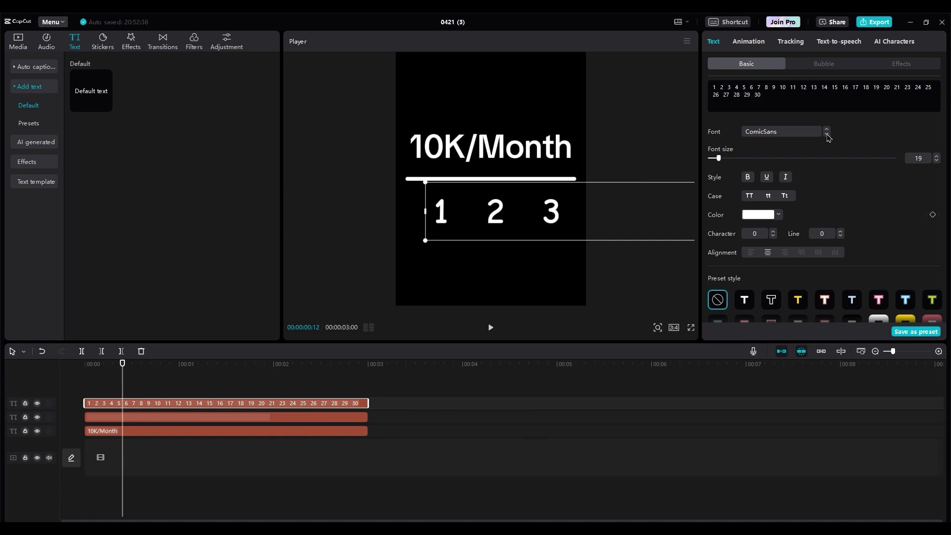
Step through fonts until the numbers are set in Sunday Masthead-Rg
{"action": "left_click", "coordinate": [827, 135]}
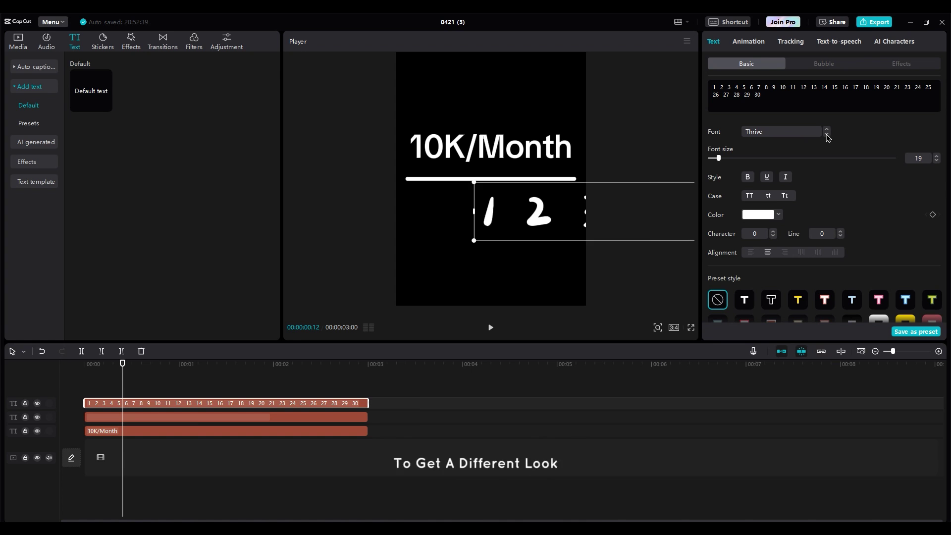
{"action": "left_click", "coordinate": [827, 135]}
{"action": "left_click", "coordinate": [826, 135]}
{"action": "left_click", "coordinate": [826, 134]}
{"action": "left_click", "coordinate": [827, 135]}
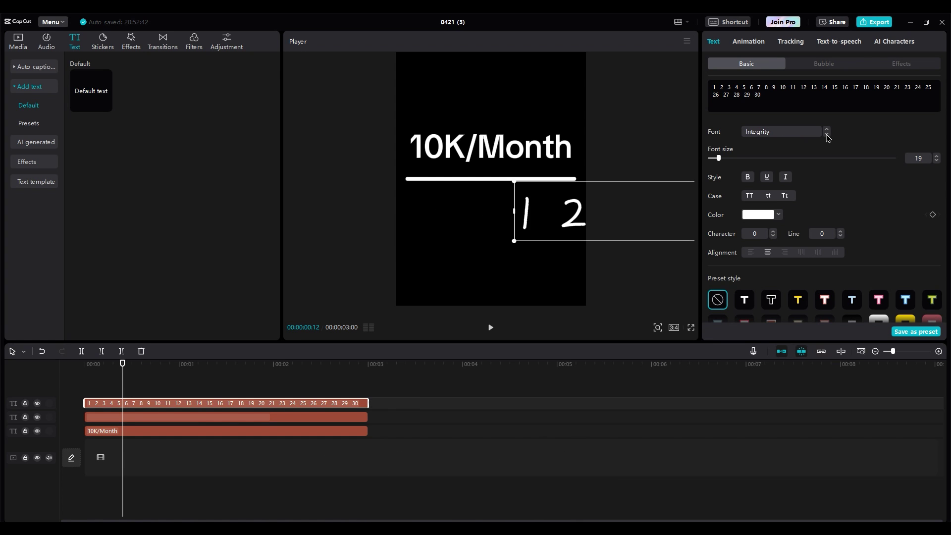
{"action": "left_click", "coordinate": [827, 134]}
{"action": "left_click", "coordinate": [826, 135]}
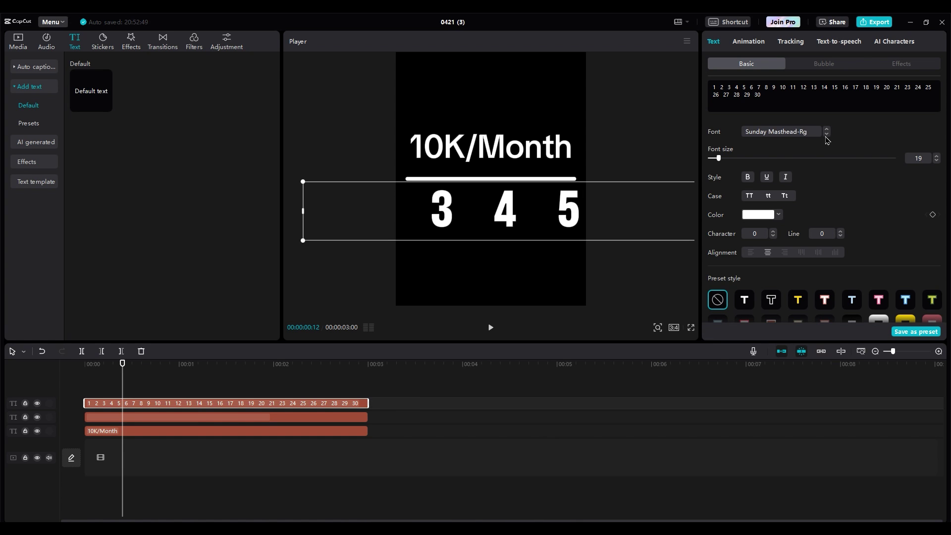
Centre the number strip on '1 2' and add a starting position keyframe
{"action": "left_click_drag", "start_coordinate": [321, 207], "coordinate": [485, 210]}
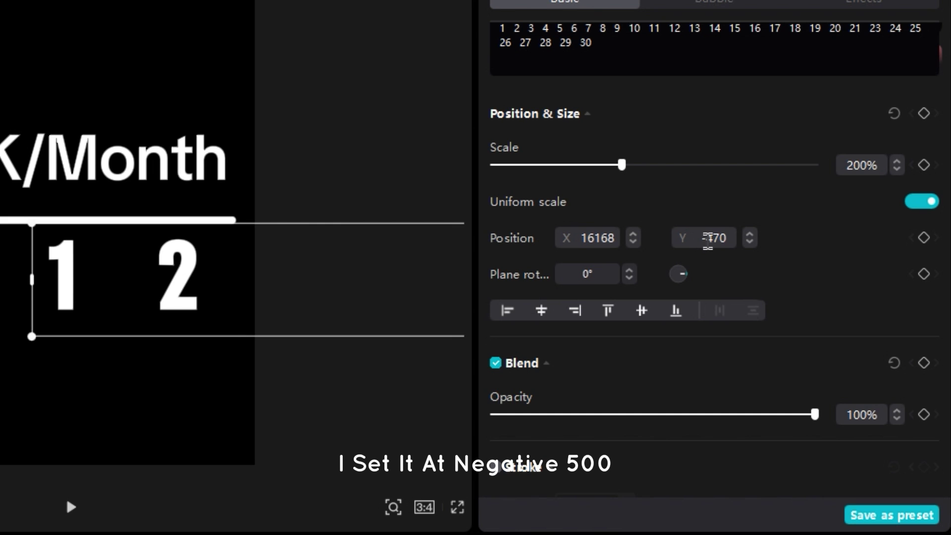
{"action": "type", "text": "500"}
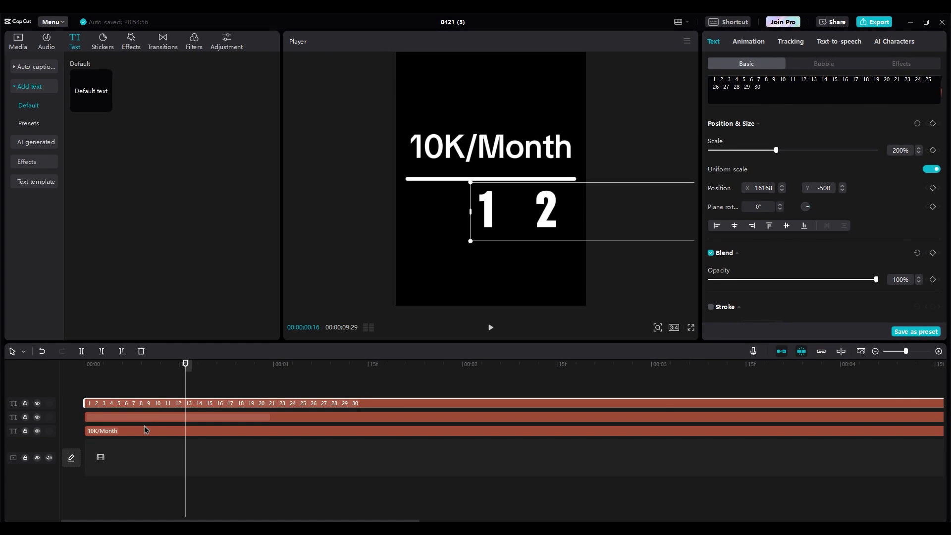
{"action": "left_click", "coordinate": [138, 466]}
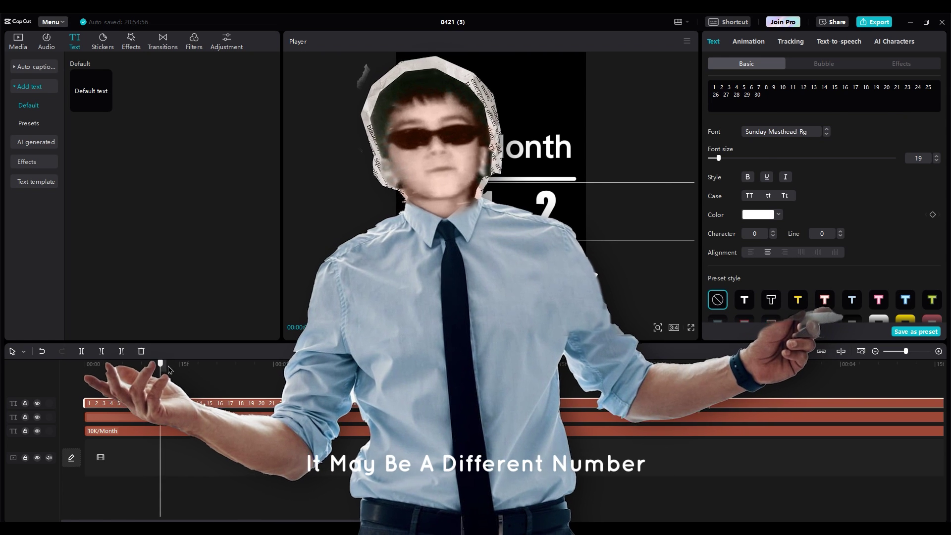
{"action": "scroll", "coordinate": [945, 236], "scroll_direction": "down", "scroll_amount": 5}
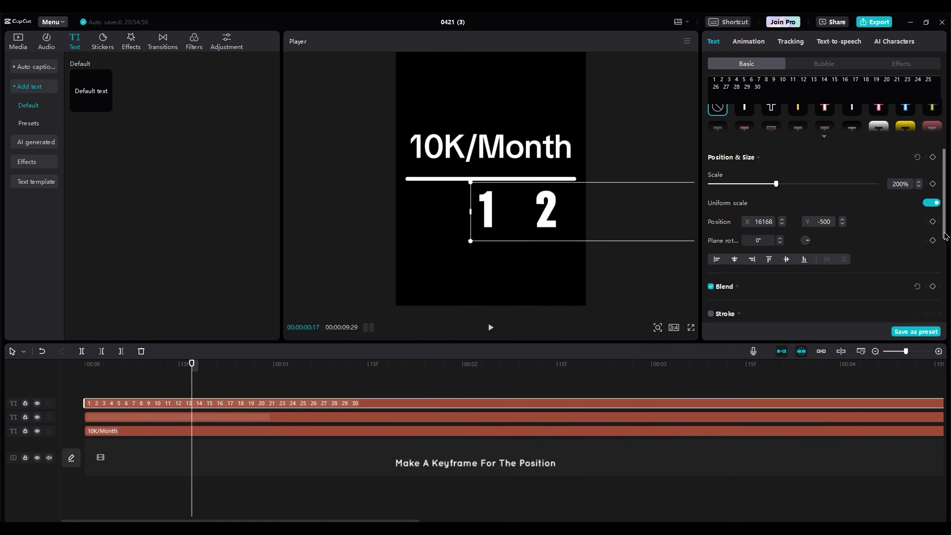
{"action": "left_click", "coordinate": [933, 222]}
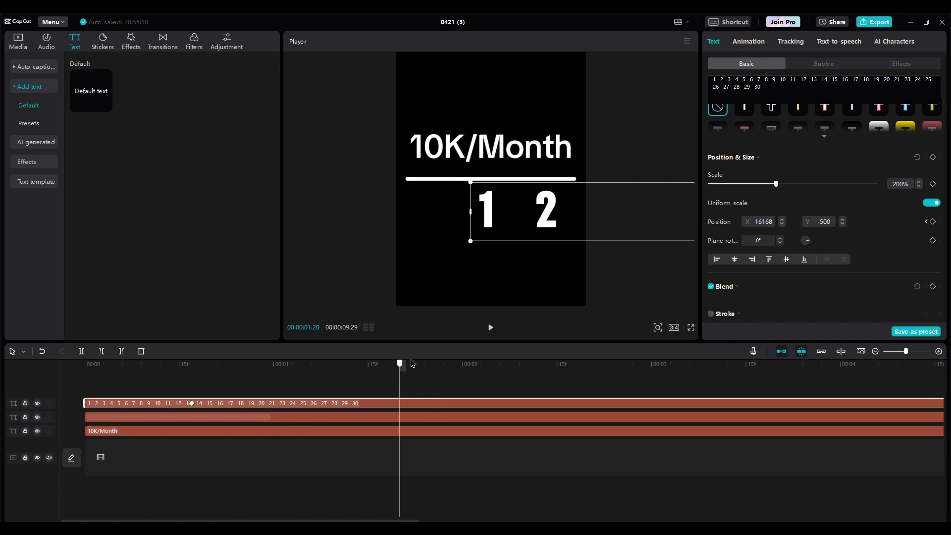
Record later position keyframes sliding the numbers left through 15 16 17 toward 30
{"action": "left_click", "coordinate": [411, 364]}
{"action": "left_click_drag", "start_coordinate": [545, 230], "coordinate": [281, 224]}
{"action": "left_click_drag", "start_coordinate": [536, 223], "coordinate": [281, 226]}
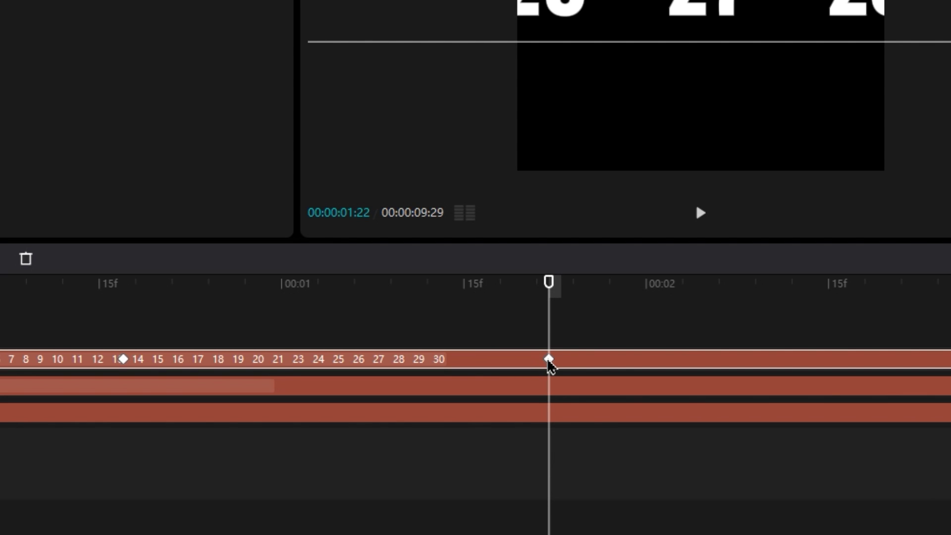
{"action": "left_click_drag", "start_coordinate": [549, 358], "coordinate": [739, 359]}
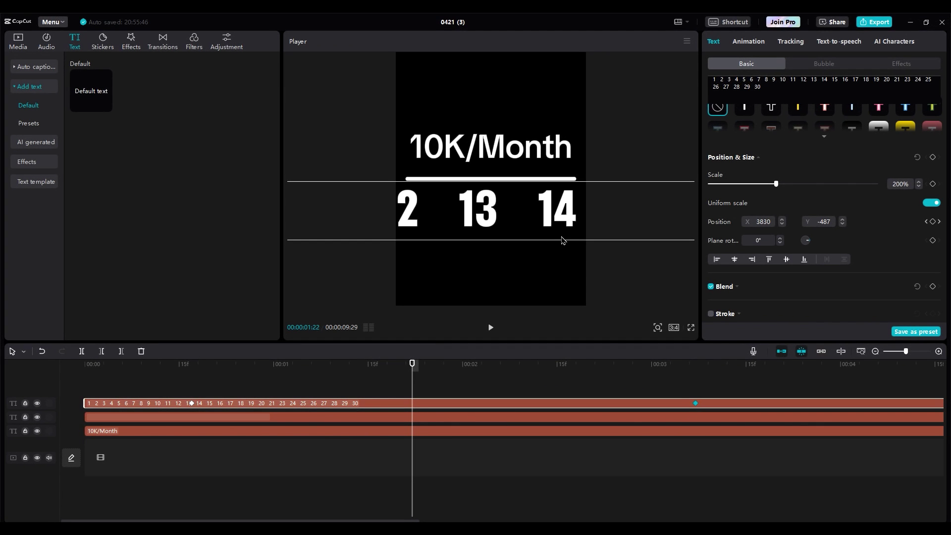
{"action": "left_click_drag", "start_coordinate": [568, 223], "coordinate": [499, 216]}
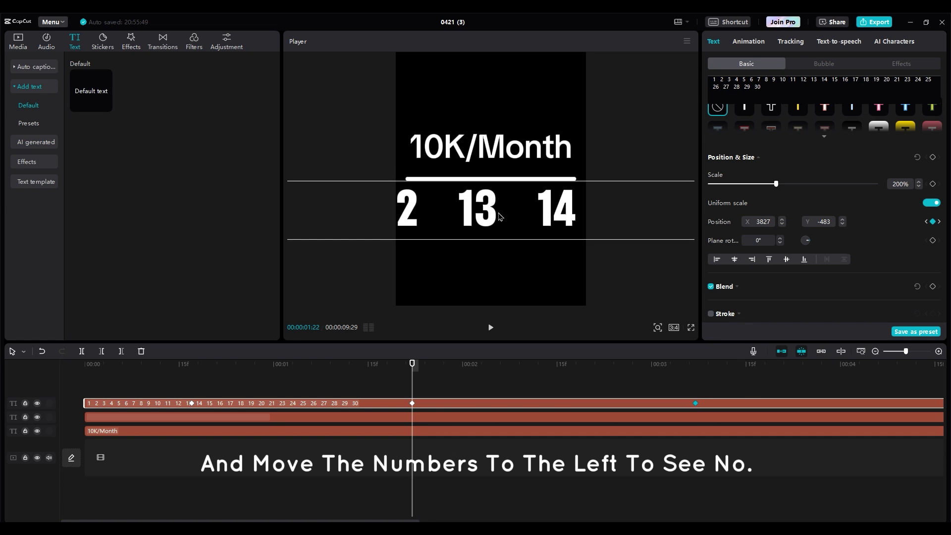
{"action": "left_click_drag", "start_coordinate": [567, 218], "coordinate": [465, 211]}
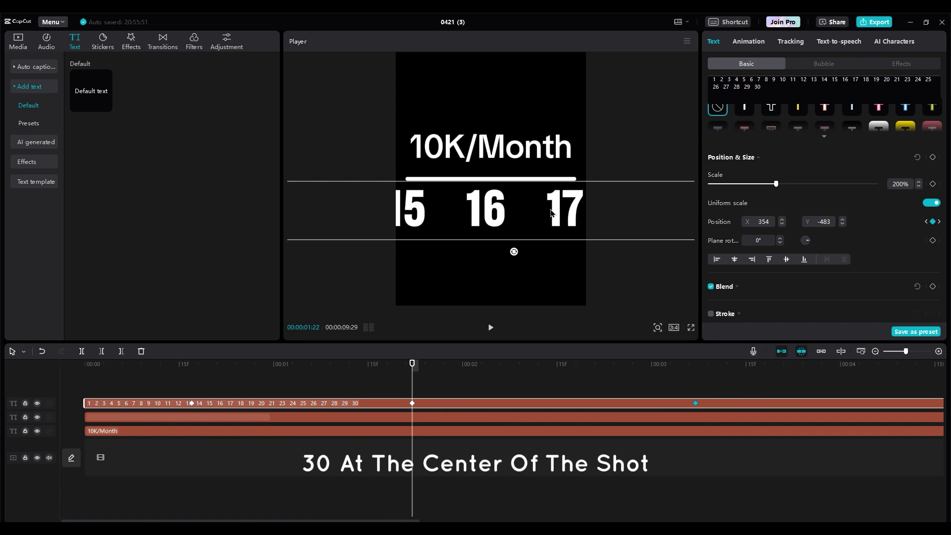
{"action": "left_click_drag", "start_coordinate": [551, 213], "coordinate": [406, 218]}
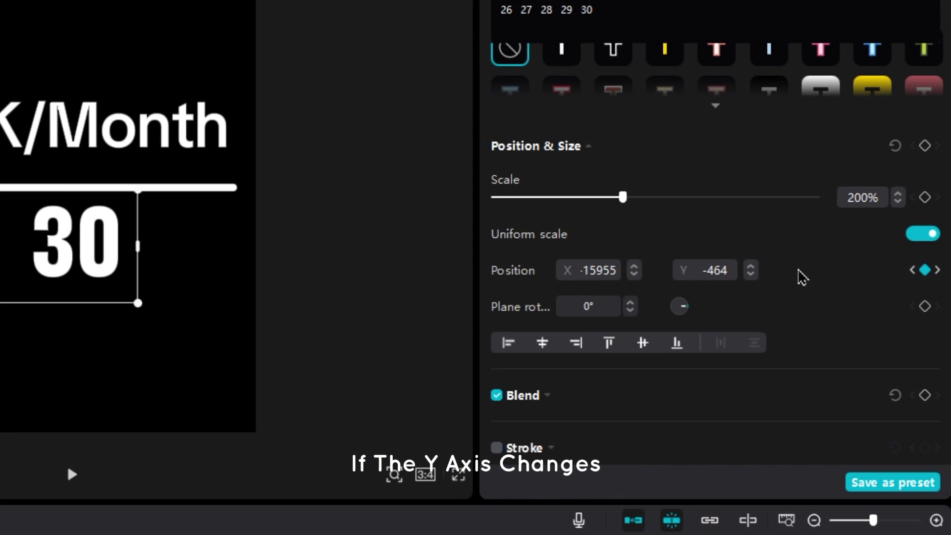
Set the end keyframe's Y position to -500
{"action": "double_click", "coordinate": [710, 270]}
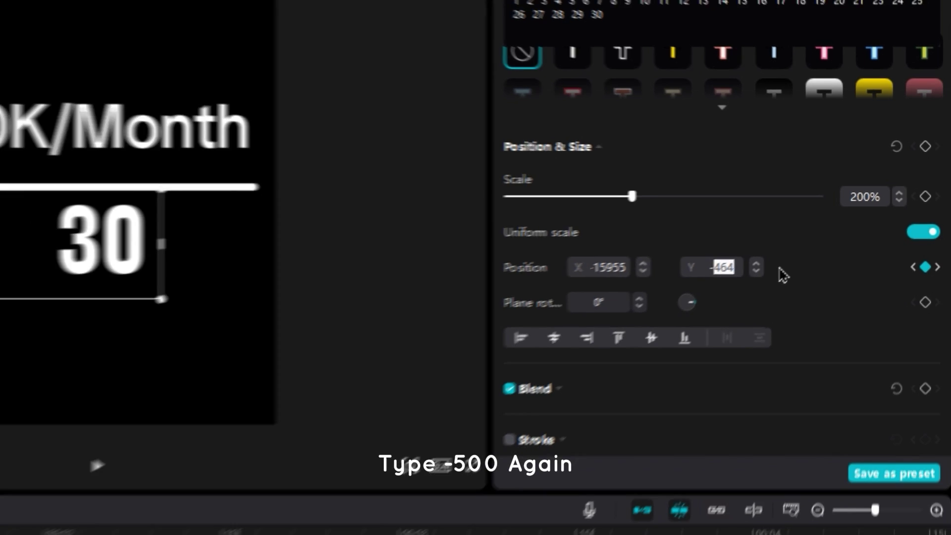
{"action": "type", "text": "-500"}
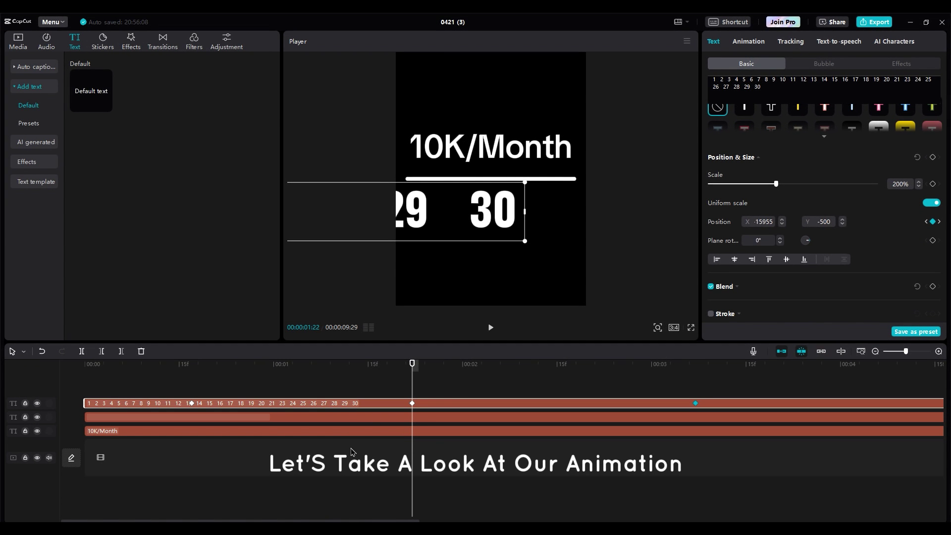
{"action": "left_click", "coordinate": [362, 484]}
{"action": "scroll", "coordinate": [295, 447], "scroll_direction": "down", "scroll_amount": 3, "text": "ctrl"}
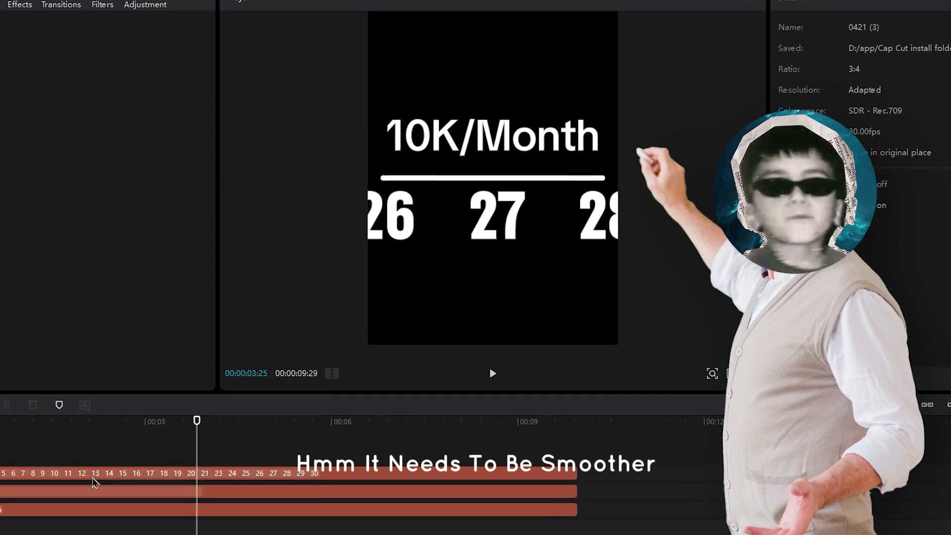
{"action": "left_click", "coordinate": [172, 439]}
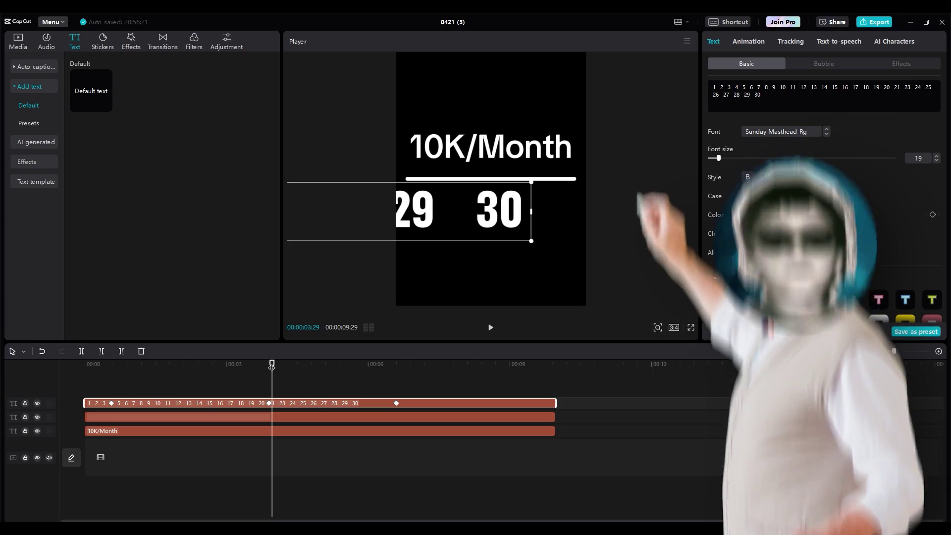
Apply the Ease In 2 curve to the middle position keyframe in the graph view
{"action": "right_click", "coordinate": [132, 485]}
{"action": "left_click", "coordinate": [253, 464]}
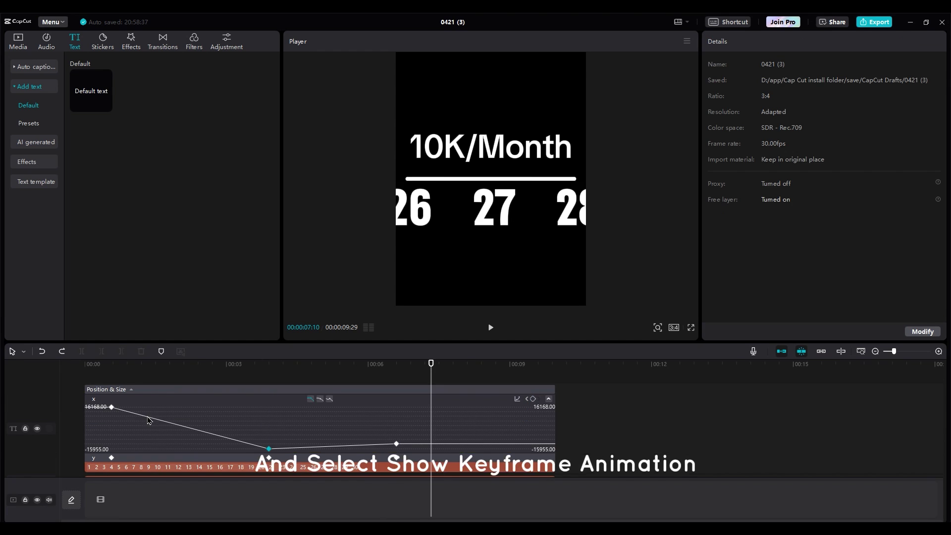
{"action": "left_click", "coordinate": [172, 378]}
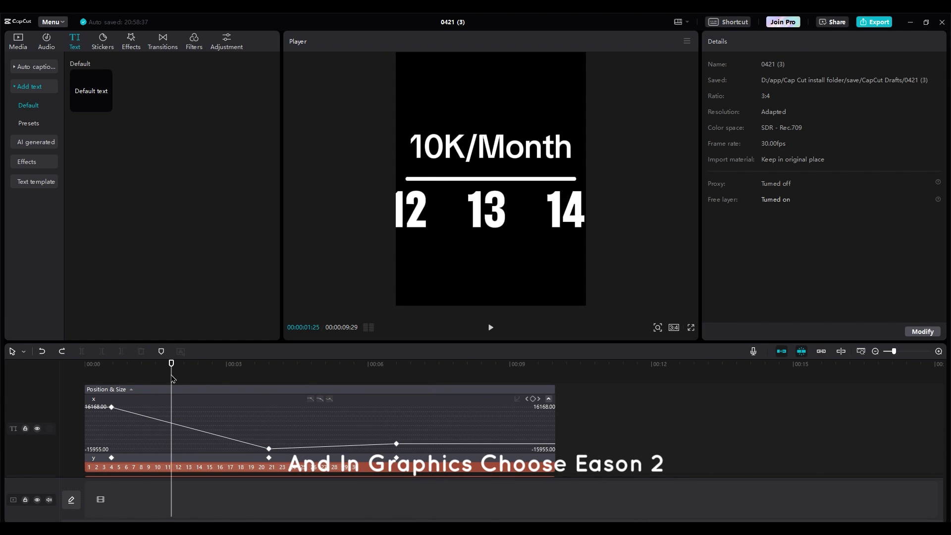
{"action": "left_click", "coordinate": [268, 449]}
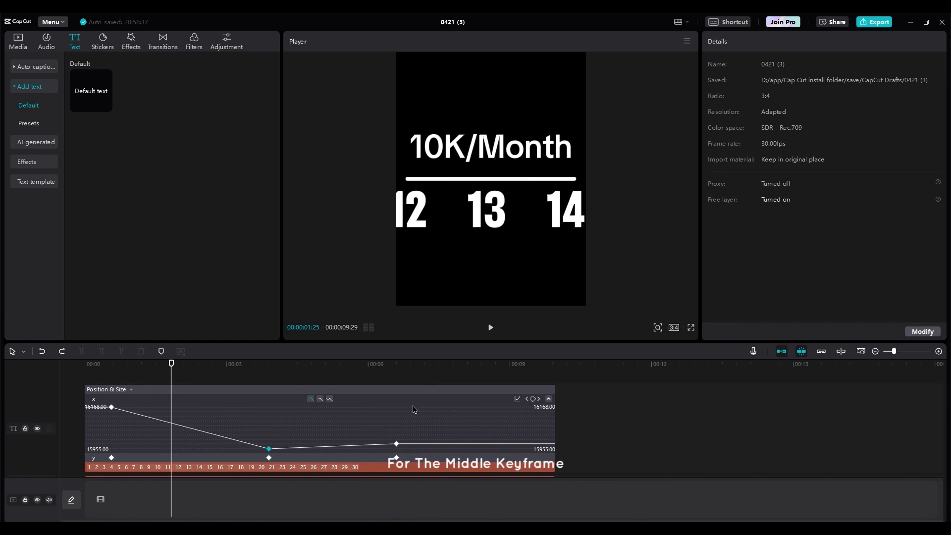
{"action": "left_click", "coordinate": [518, 399]}
{"action": "left_click", "coordinate": [621, 434]}
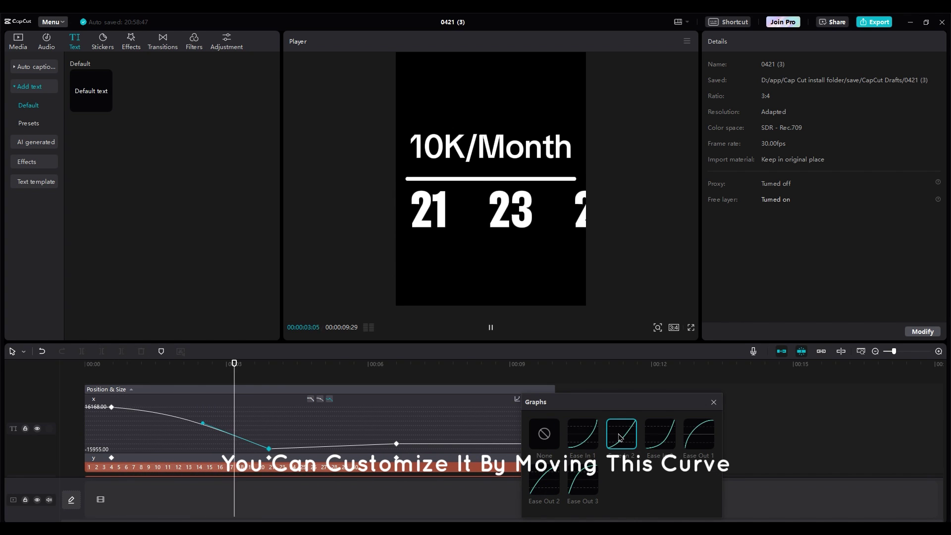
{"action": "left_click", "coordinate": [713, 402]}
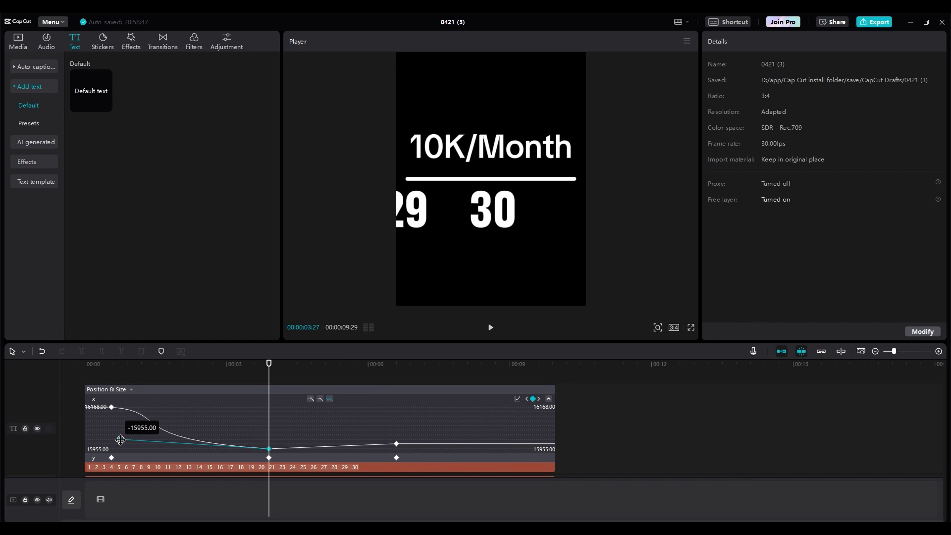
Stretch the first keyframe's Bezier handle for a slow start, then hide the keyframe graph
{"action": "left_click", "coordinate": [154, 424]}
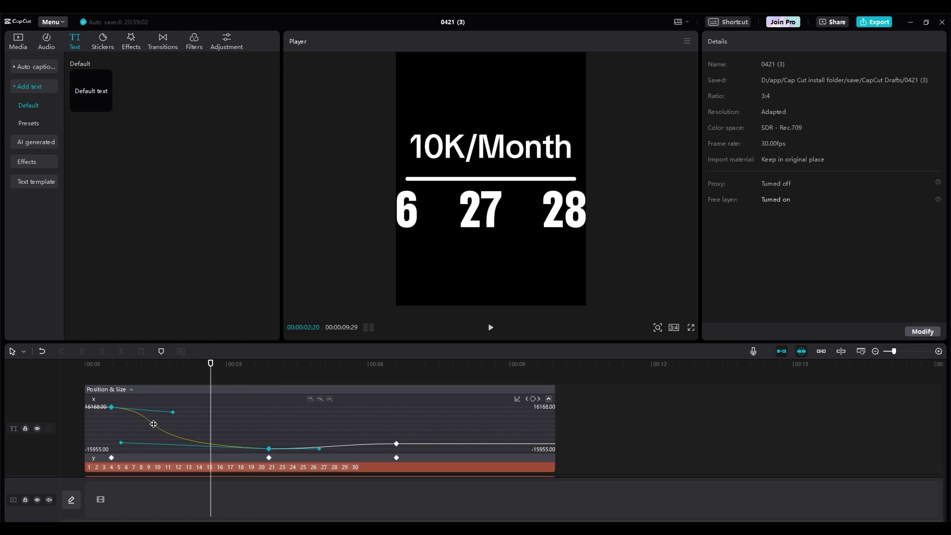
{"action": "left_click_drag", "start_coordinate": [172, 413], "coordinate": [224, 408]}
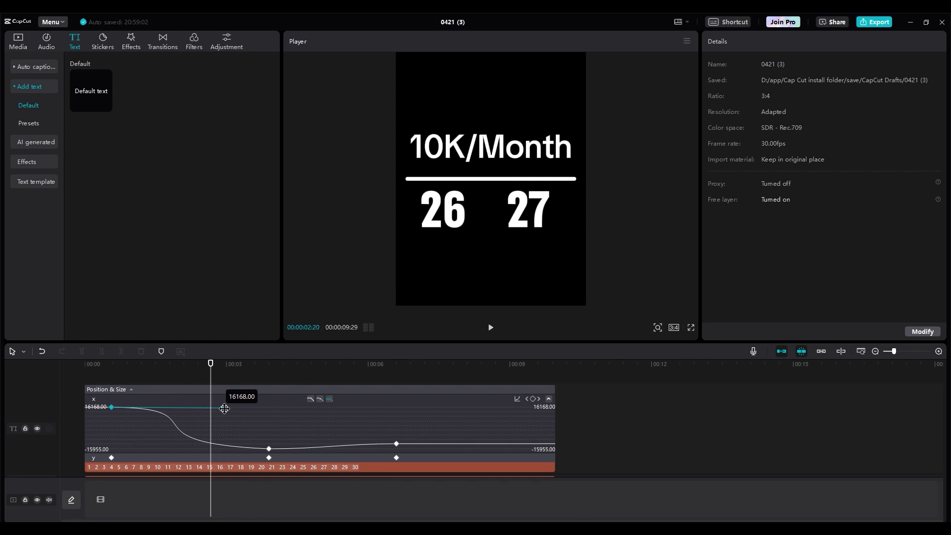
{"action": "key", "text": "Home"}
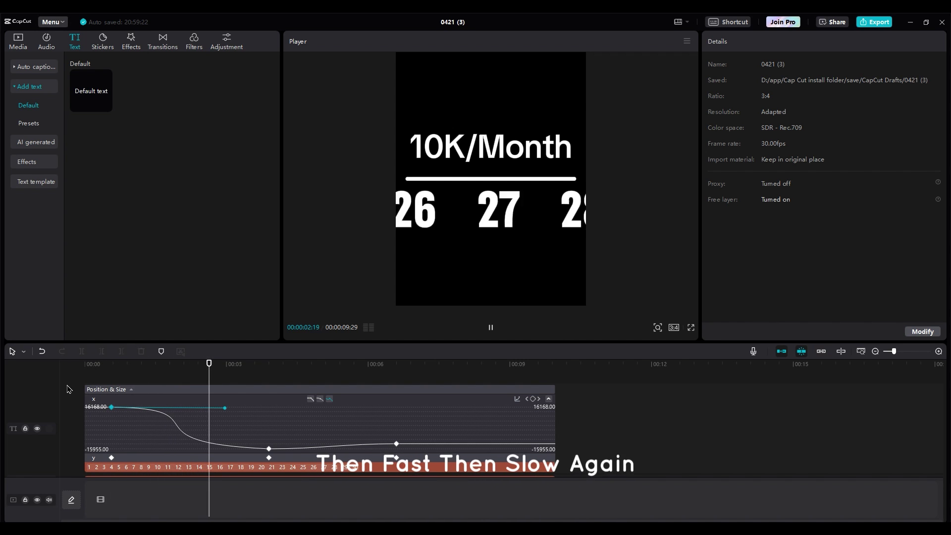
{"action": "right_click", "coordinate": [323, 456]}
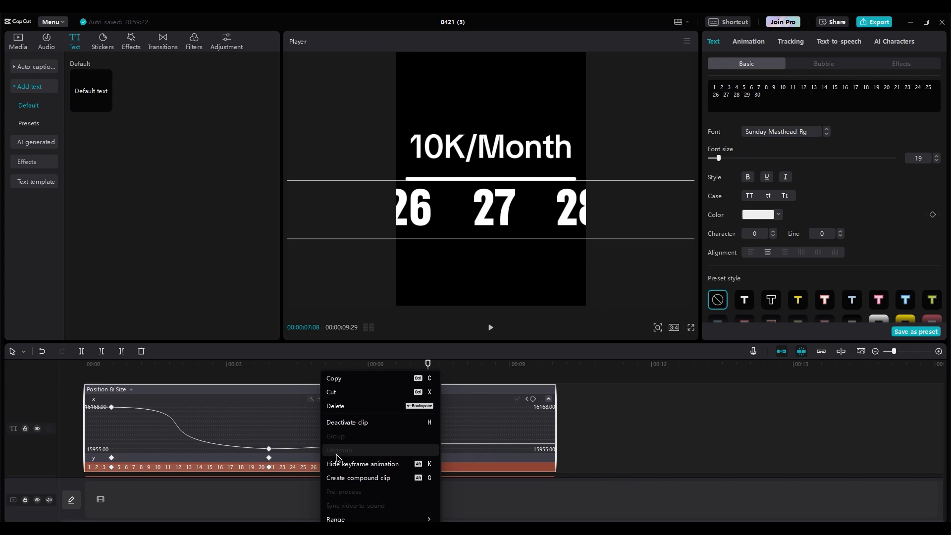
{"action": "left_click", "coordinate": [337, 464]}
{"action": "left_click", "coordinate": [194, 470]}
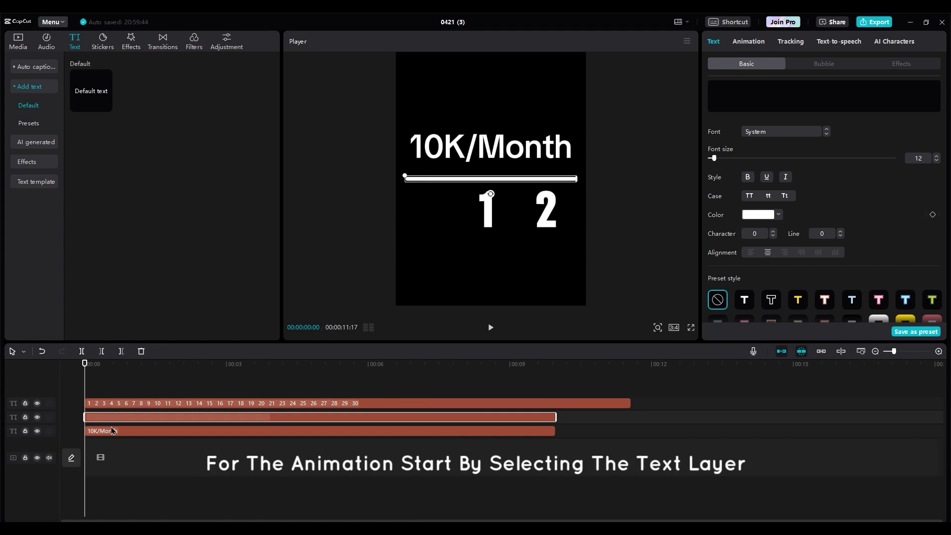
Give the 10K/Month title a 1.4-second Showing Up intro animation
{"action": "left_click", "coordinate": [114, 431]}
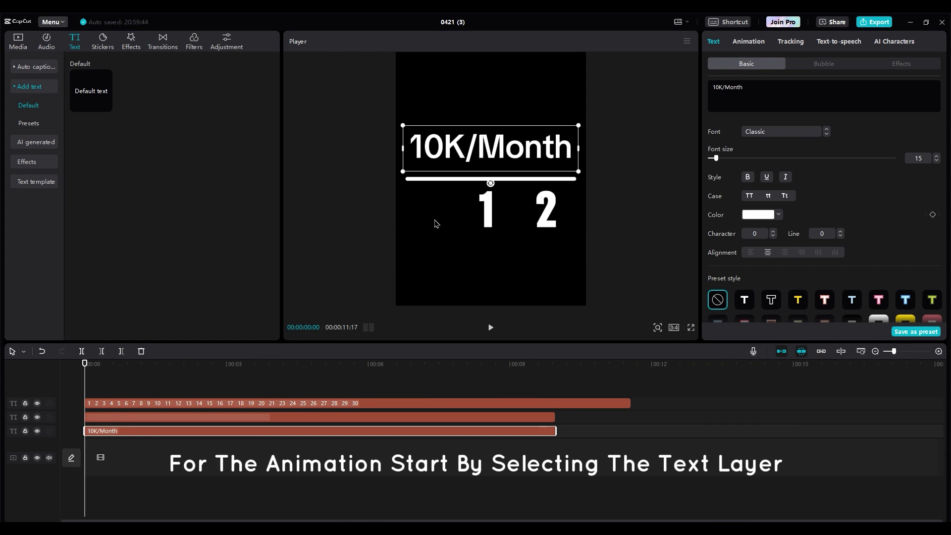
{"action": "left_click", "coordinate": [760, 42]}
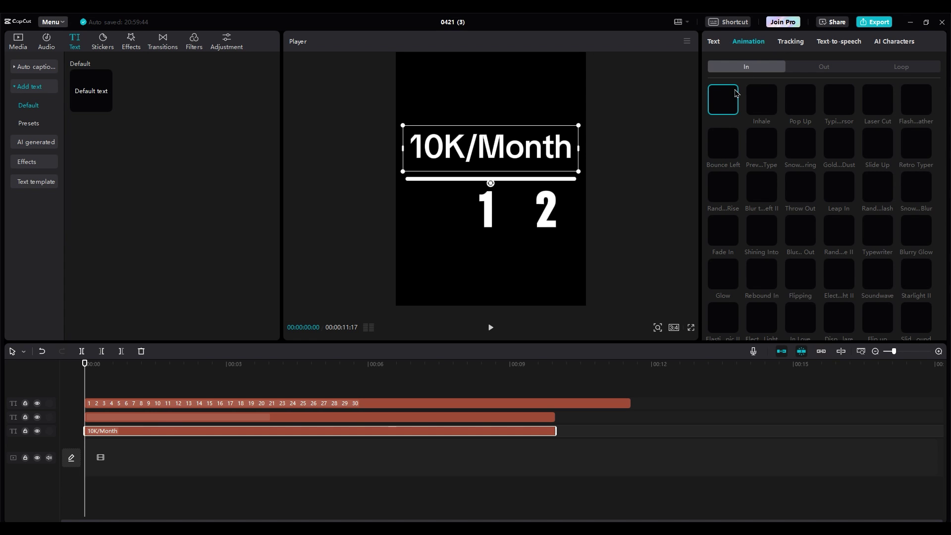
{"action": "scroll", "coordinate": [768, 222], "scroll_direction": "down", "scroll_amount": 5}
{"action": "left_click", "coordinate": [802, 233]}
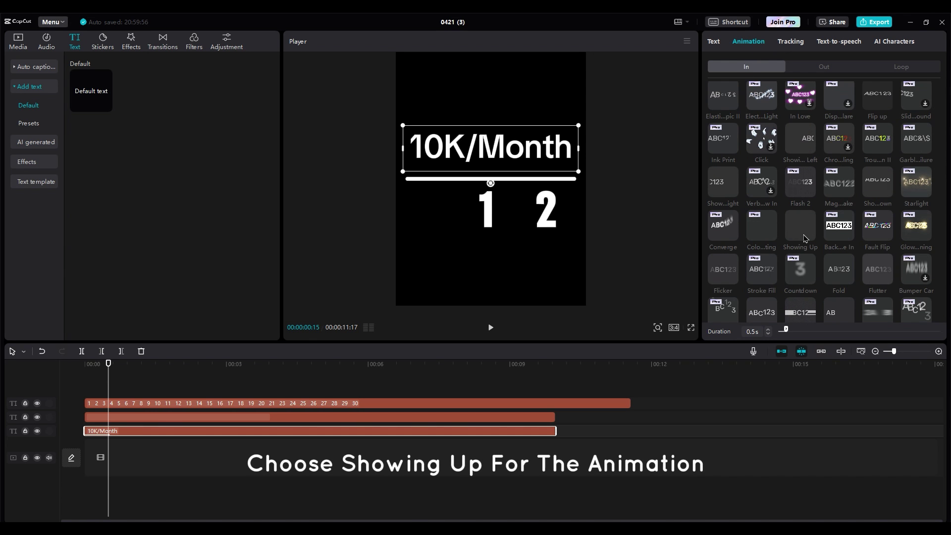
{"action": "left_click", "coordinate": [805, 238]}
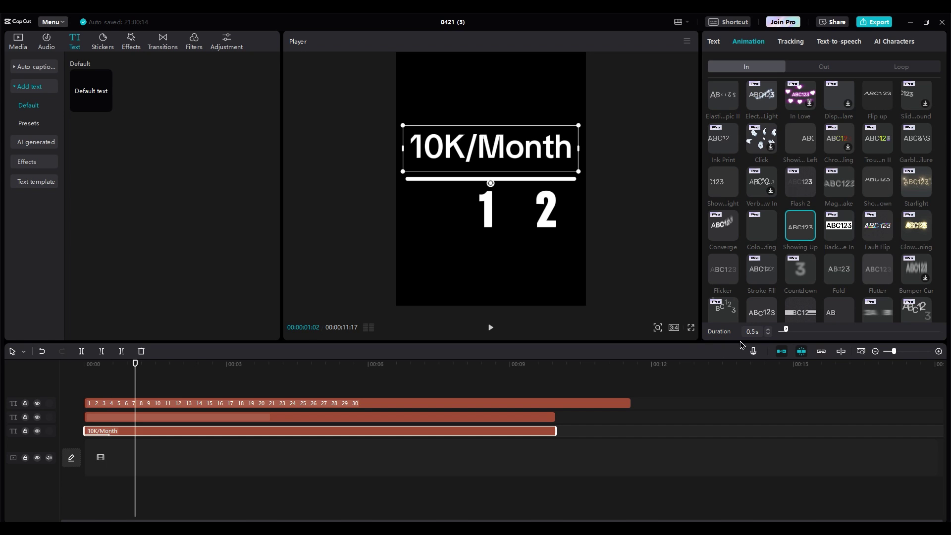
{"action": "left_click_drag", "start_coordinate": [784, 331], "coordinate": [802, 331]}
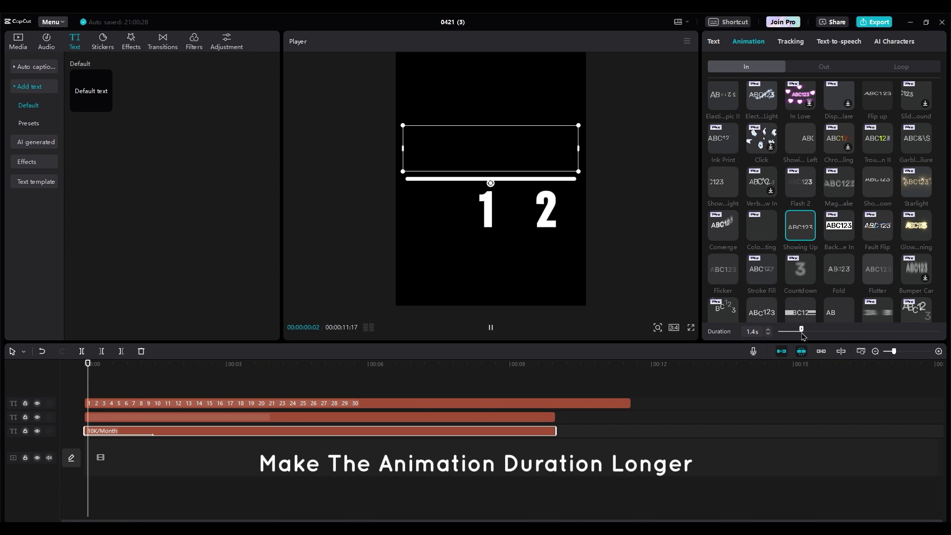
Apply a slow In animation to the underline layer
{"action": "left_click", "coordinate": [490, 179]}
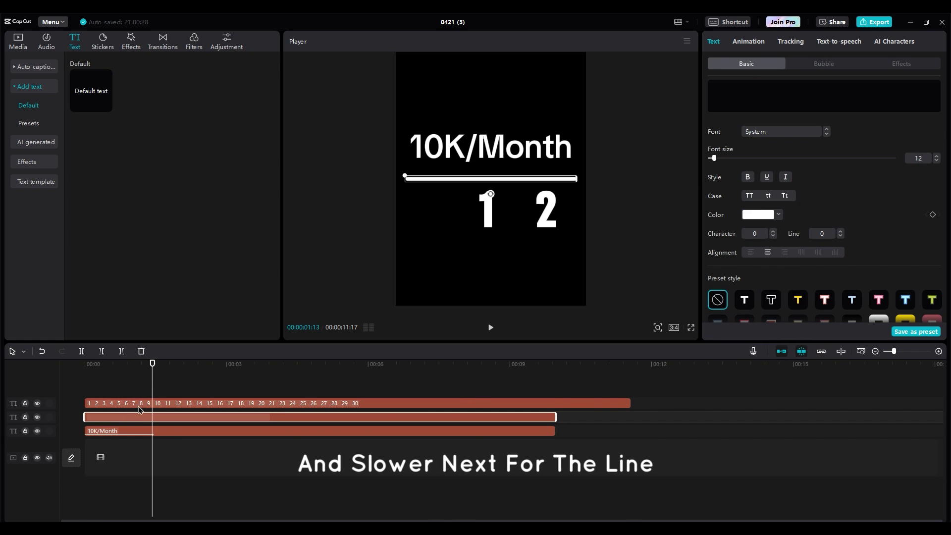
{"action": "left_click", "coordinate": [749, 43]}
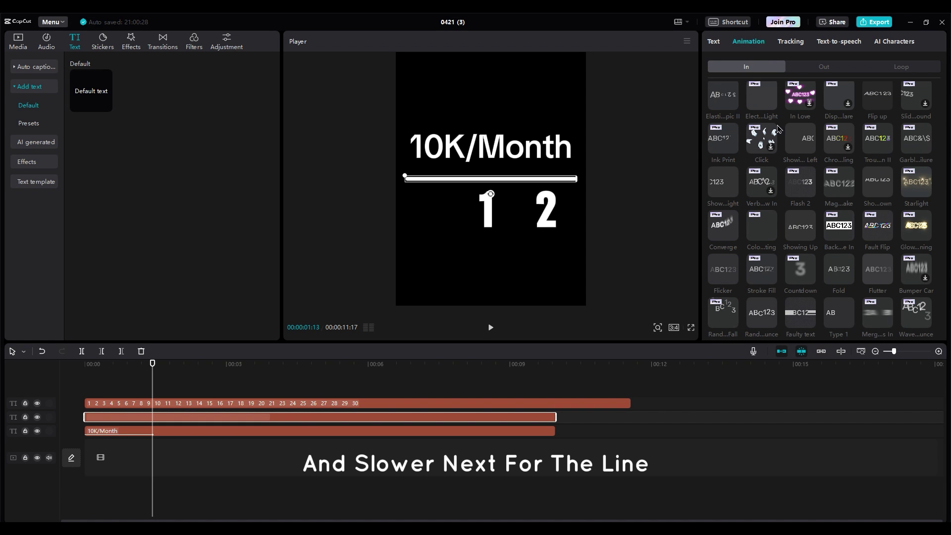
{"action": "left_click", "coordinate": [724, 186]}
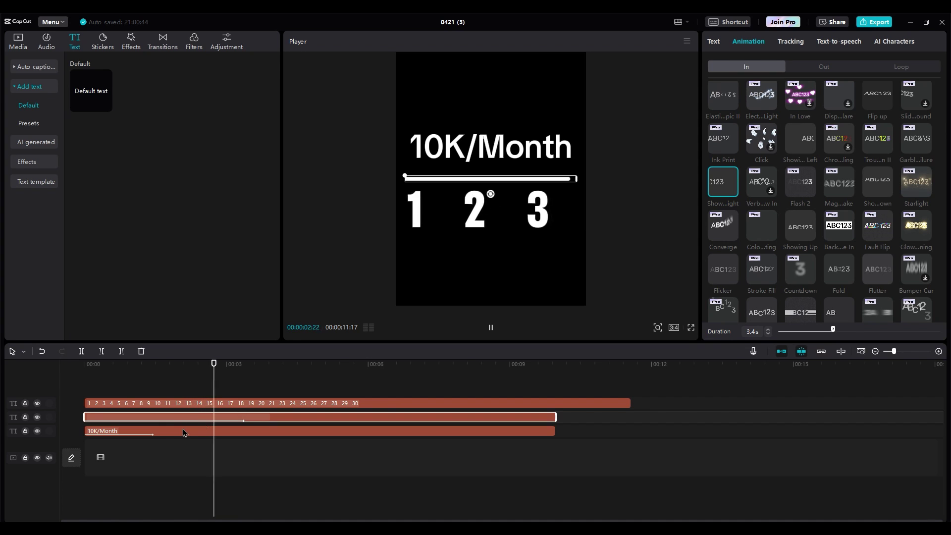
{"action": "left_click", "coordinate": [138, 449]}
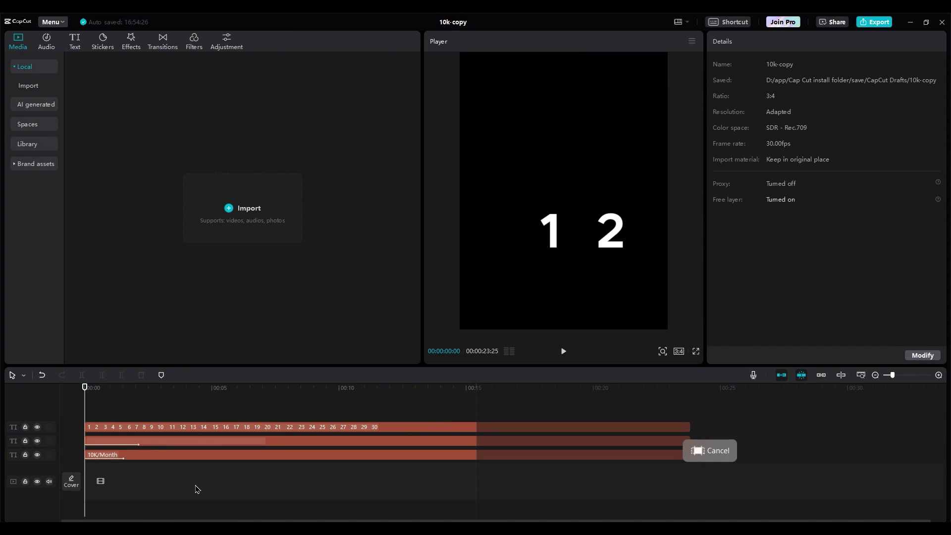
Give the numbers a 1.3-second Flicker intro animation
{"action": "left_click", "coordinate": [105, 430]}
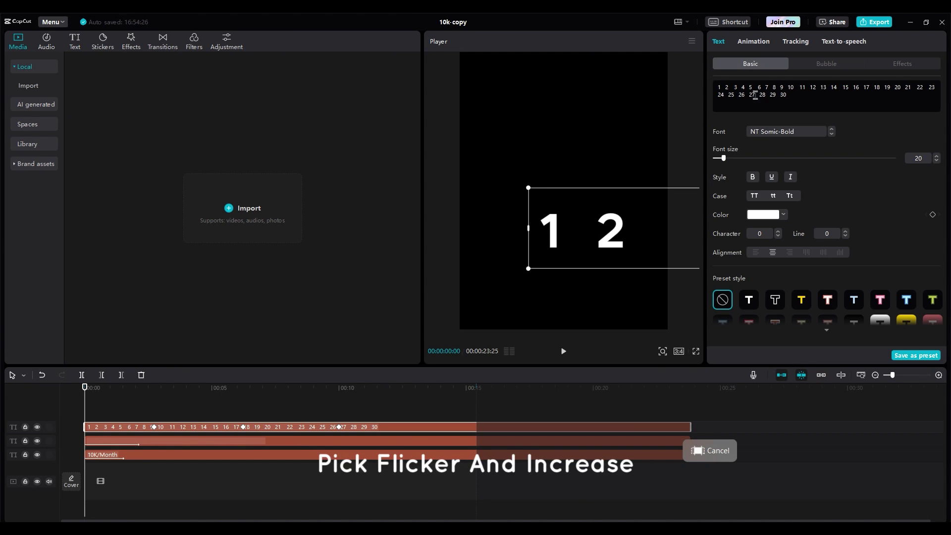
{"action": "left_click", "coordinate": [754, 39]}
{"action": "scroll", "coordinate": [762, 235], "scroll_direction": "down", "scroll_amount": 4}
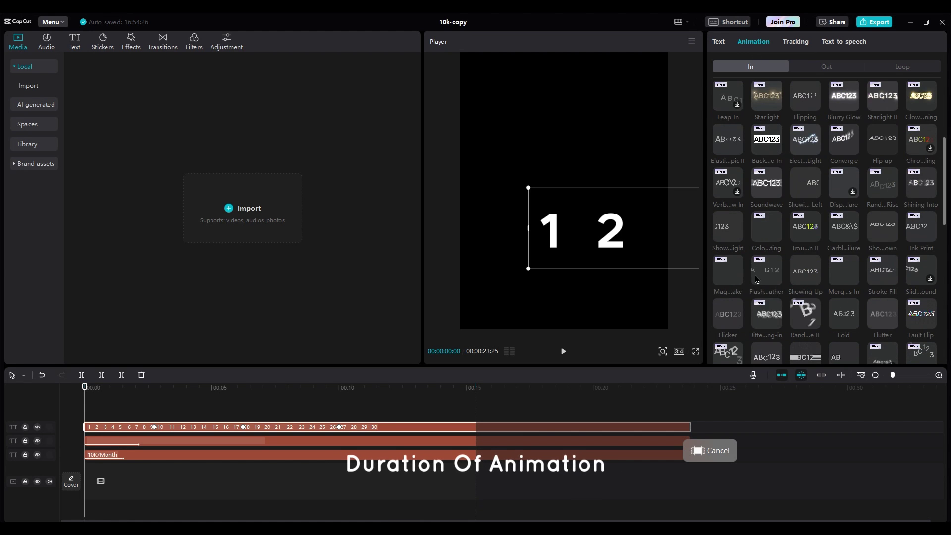
{"action": "left_click", "coordinate": [732, 318]}
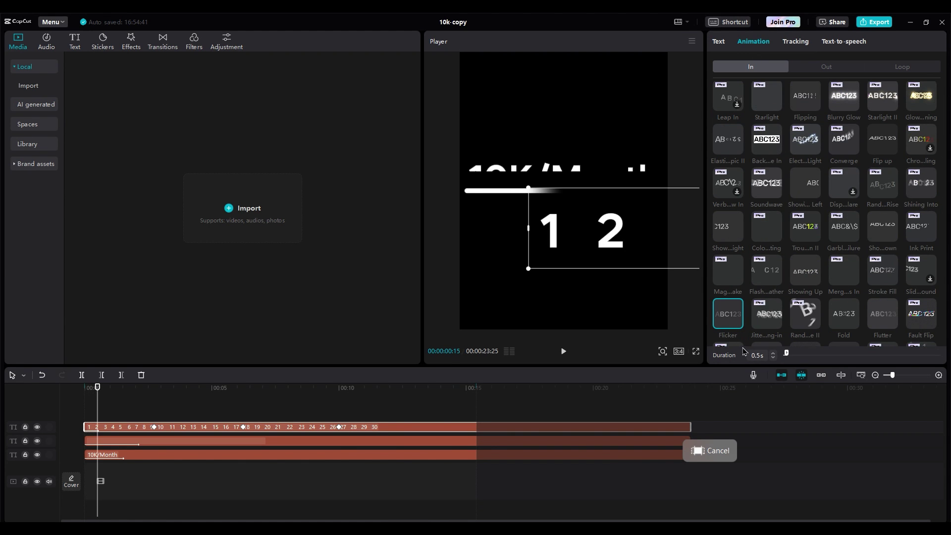
{"action": "left_click_drag", "start_coordinate": [791, 356], "coordinate": [794, 357]}
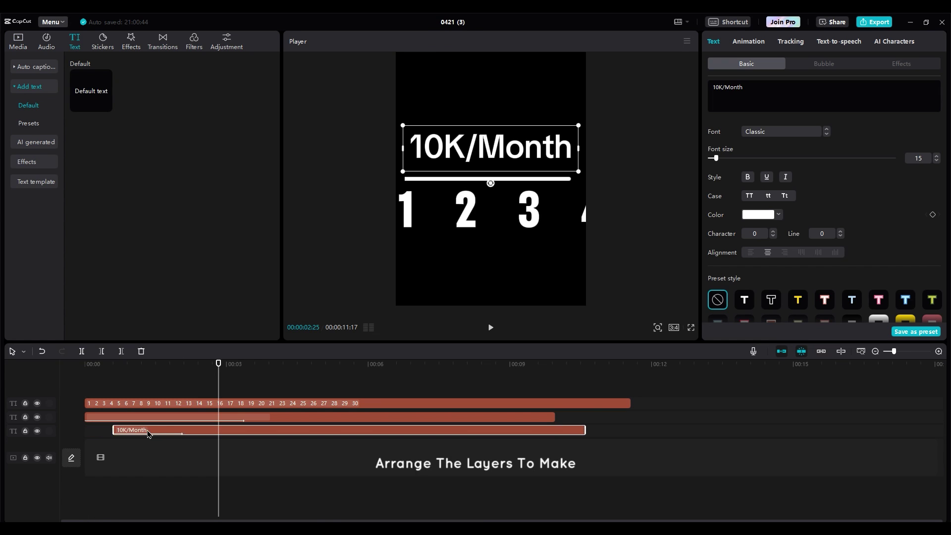
Stagger the 10K/Month and numbers clips to start after the line, previewing the timing
{"action": "left_click_drag", "start_coordinate": [104, 431], "coordinate": [133, 431]}
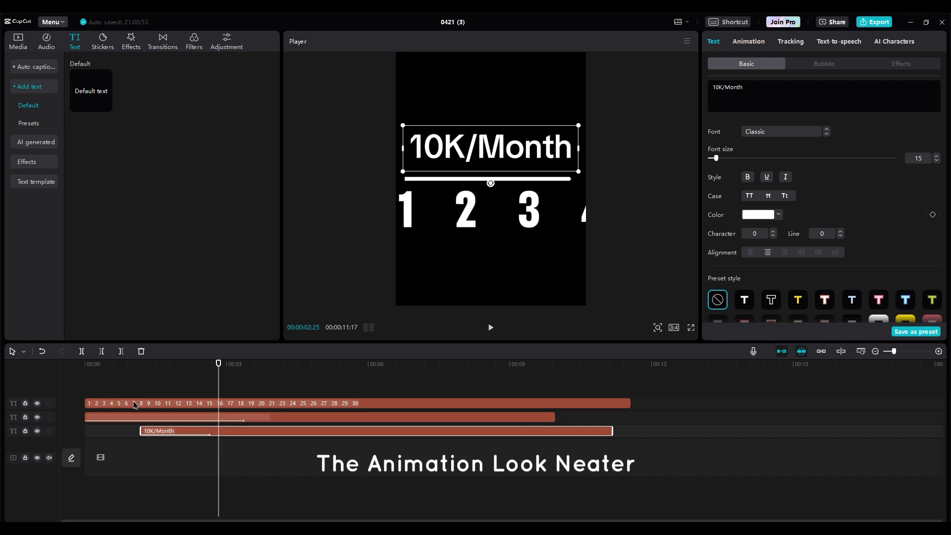
{"action": "left_click_drag", "start_coordinate": [134, 405], "coordinate": [174, 403]}
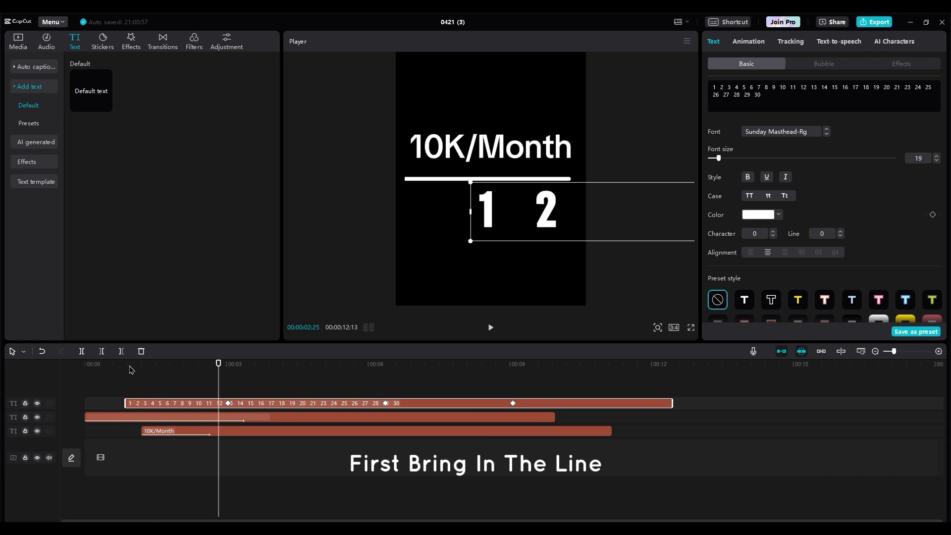
{"action": "left_click", "coordinate": [87, 371]}
{"action": "key", "text": "space"}
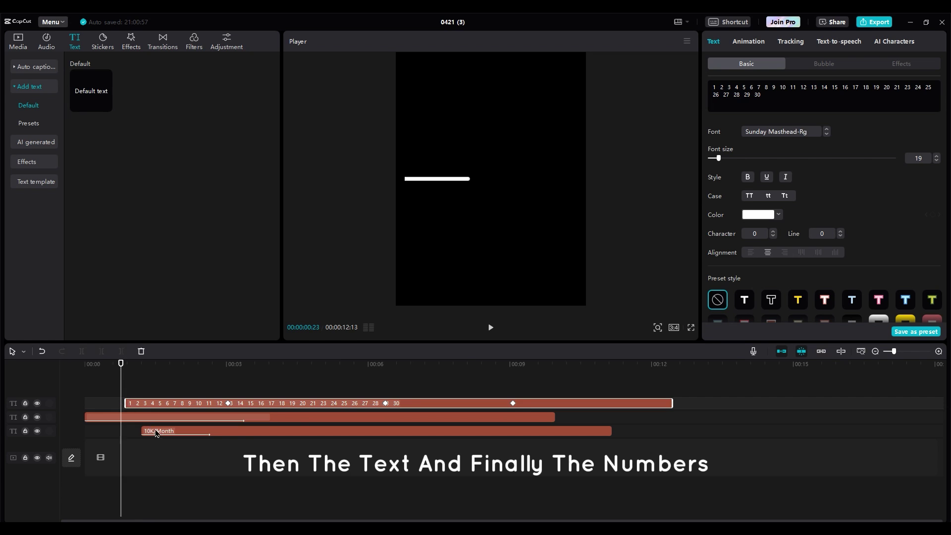
{"action": "left_click_drag", "start_coordinate": [157, 433], "coordinate": [129, 435]}
{"action": "key", "text": "space"}
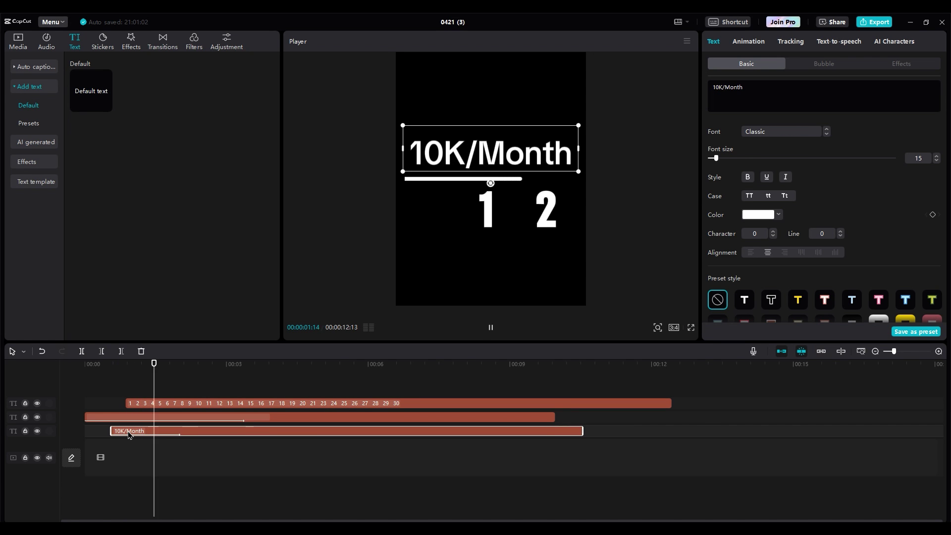
Apply the Flicker In animation to the numbers clip
{"action": "left_click", "coordinate": [140, 407]}
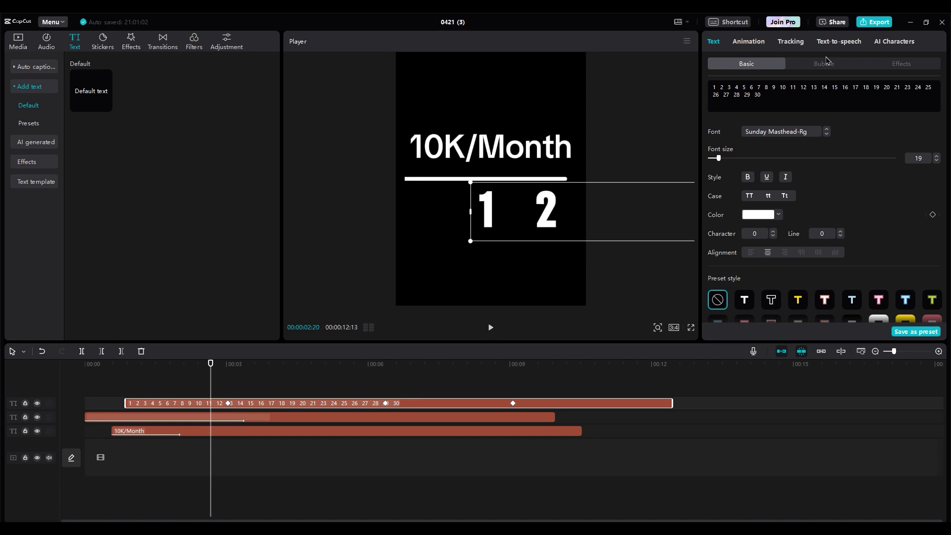
{"action": "left_click", "coordinate": [762, 43]}
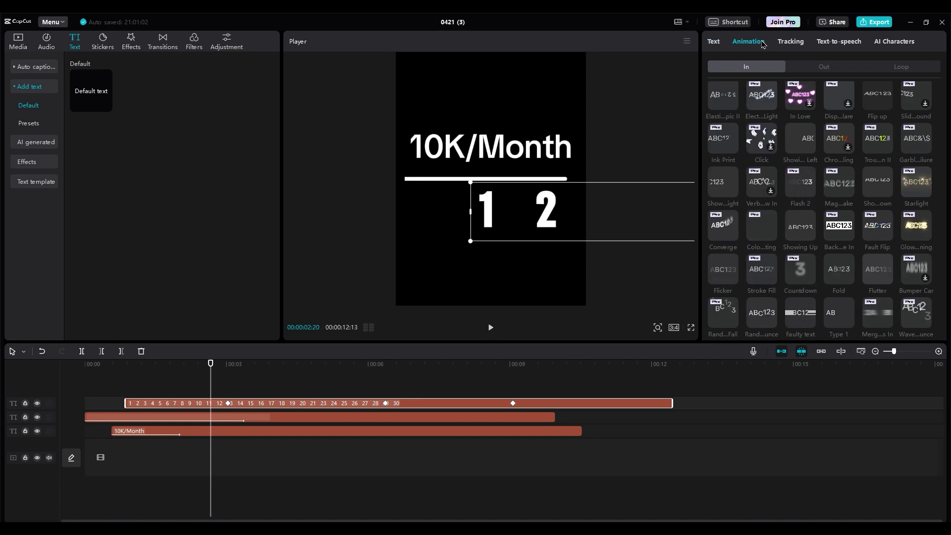
{"action": "left_click", "coordinate": [724, 272]}
{"action": "left_click", "coordinate": [160, 471]}
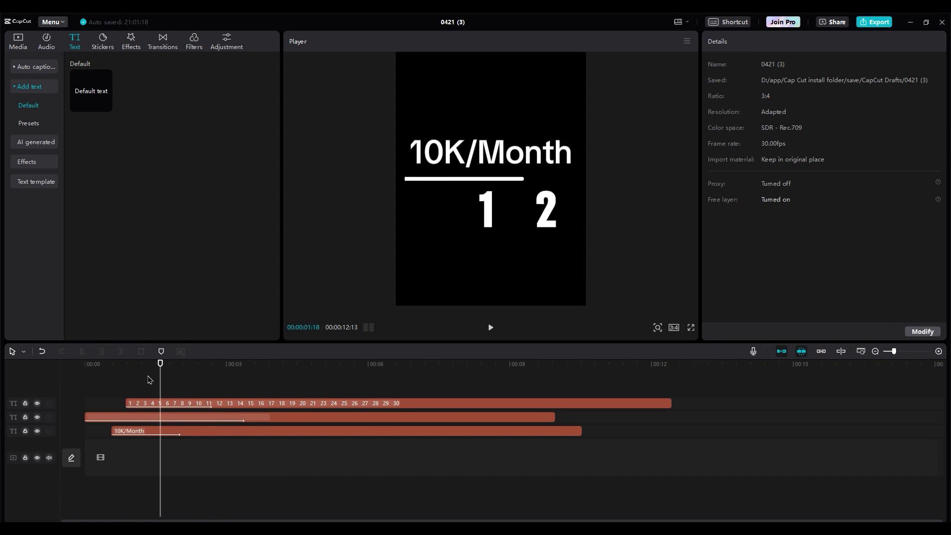
{"action": "left_click", "coordinate": [125, 376]}
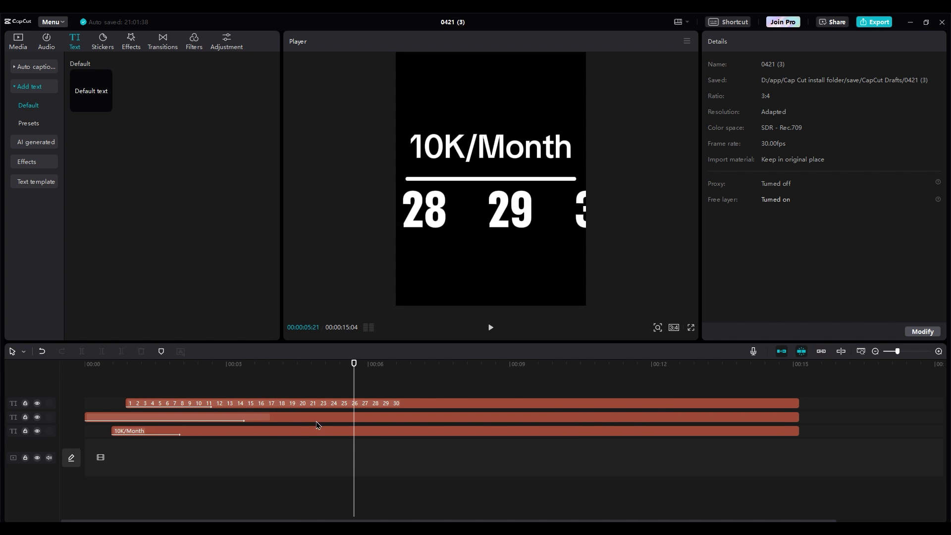
{"action": "left_click", "coordinate": [307, 406]}
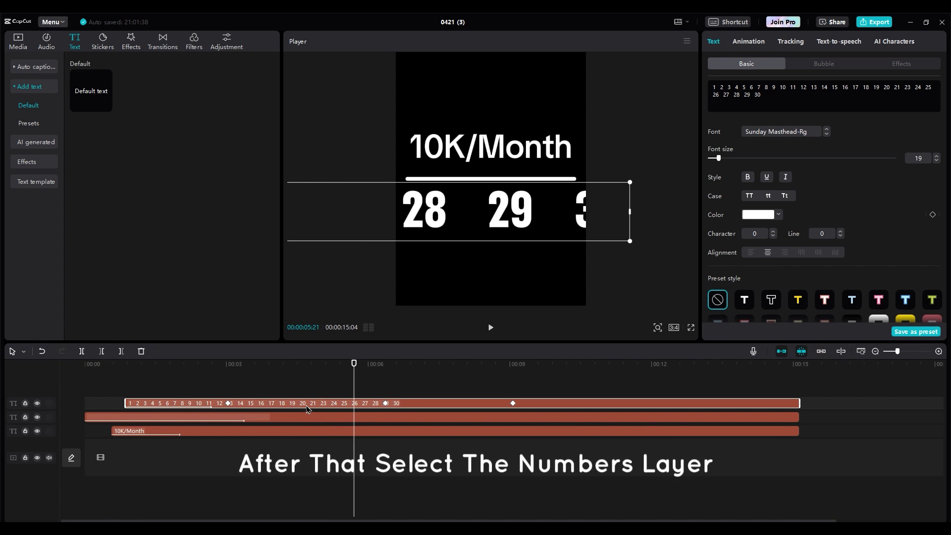
Turn the numbers clip into a compound clip and keep it selected
{"action": "right_click", "coordinate": [307, 408]}
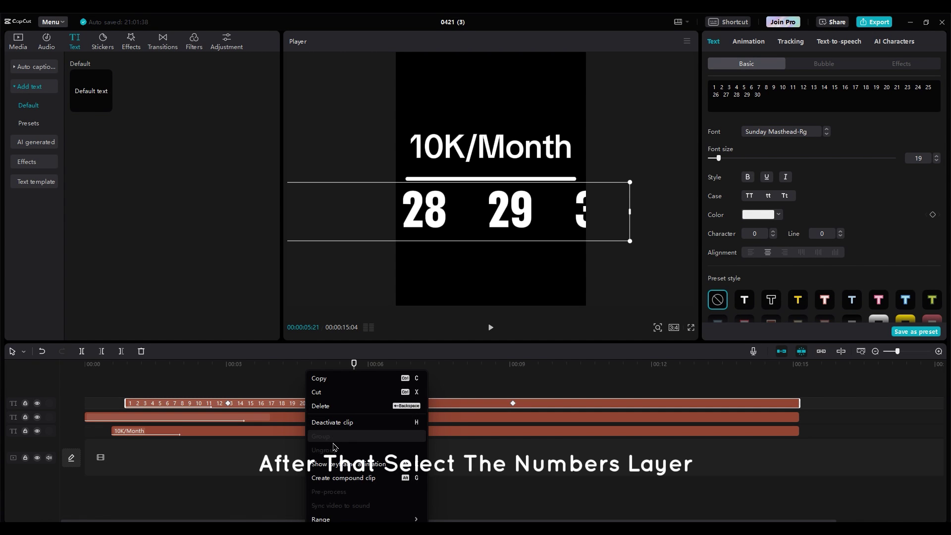
{"action": "left_click", "coordinate": [343, 477]}
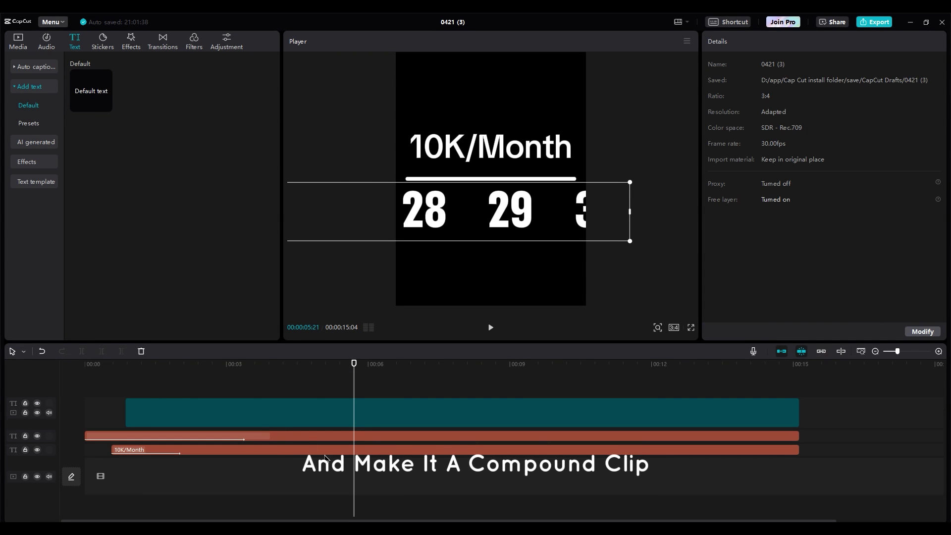
{"action": "left_click", "coordinate": [282, 422]}
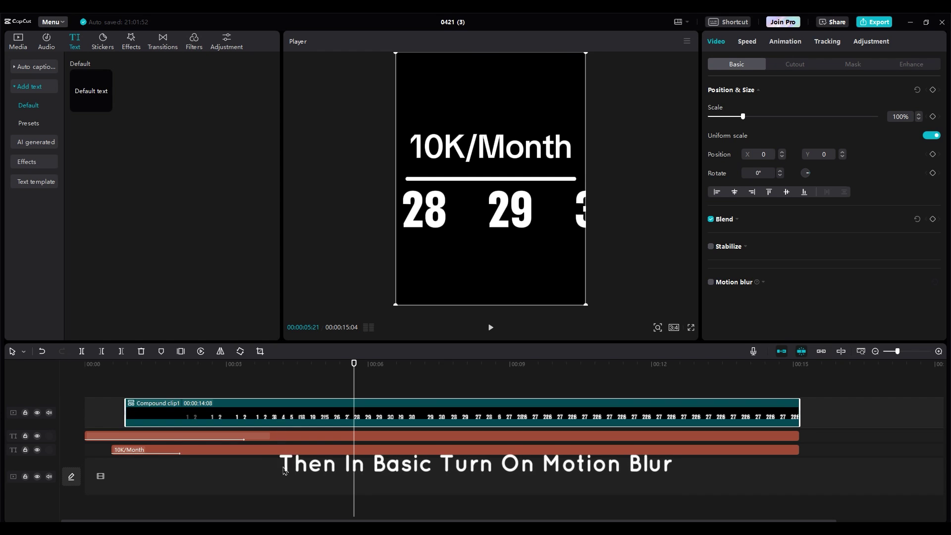
{"action": "left_click", "coordinate": [282, 489]}
{"action": "left_click", "coordinate": [264, 422]}
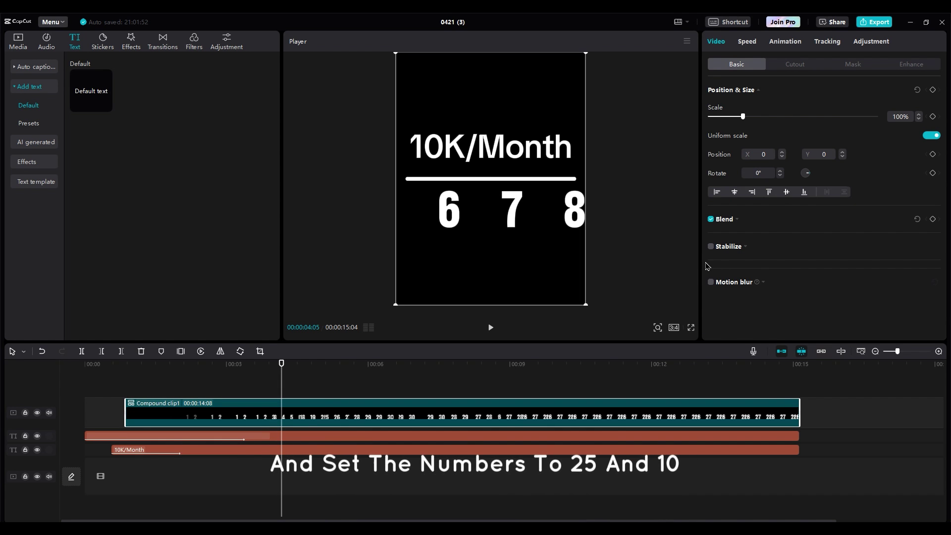
Enable motion blur on the compound clip with Blur 25 and Blend 10
{"action": "left_click", "coordinate": [710, 282]}
{"action": "scroll", "coordinate": [757, 292], "scroll_direction": "down", "scroll_amount": 2}
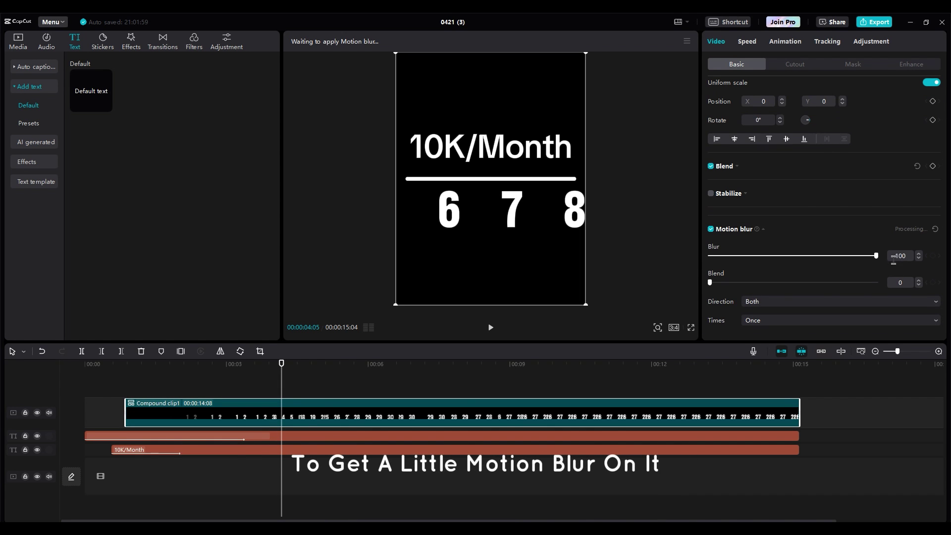
{"action": "type", "text": "25"}
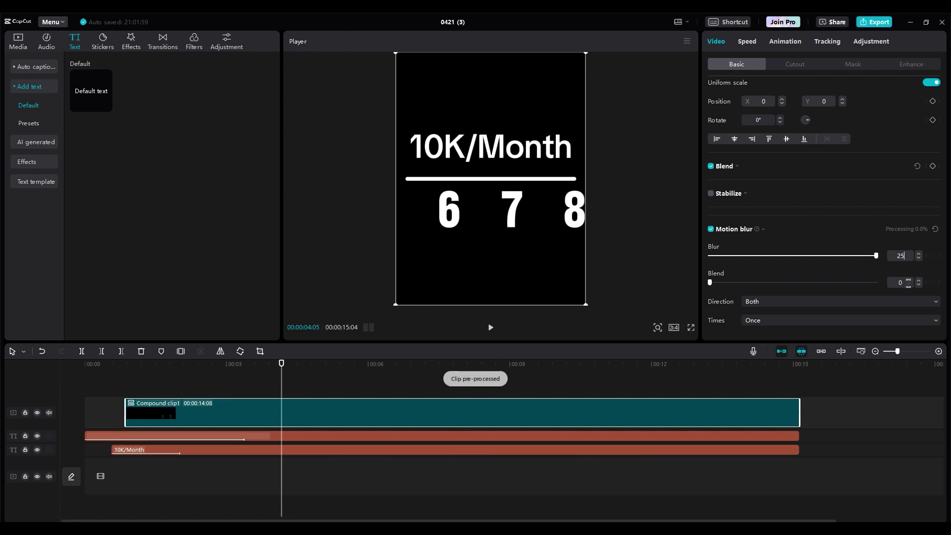
{"action": "key", "text": "Tab"}
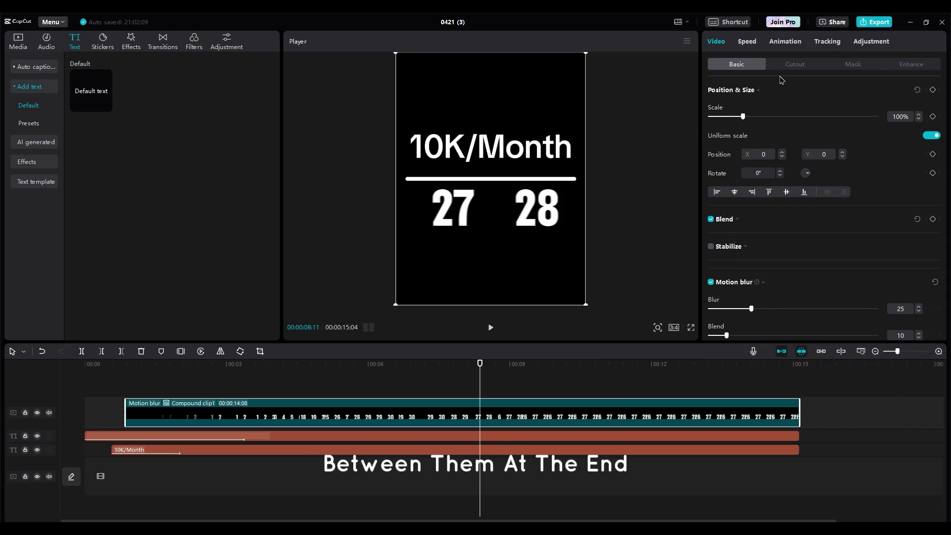
Add a circle mask enlarged to about 1103×1117 around the numbers, with feather 8
{"action": "left_click", "coordinate": [852, 64]}
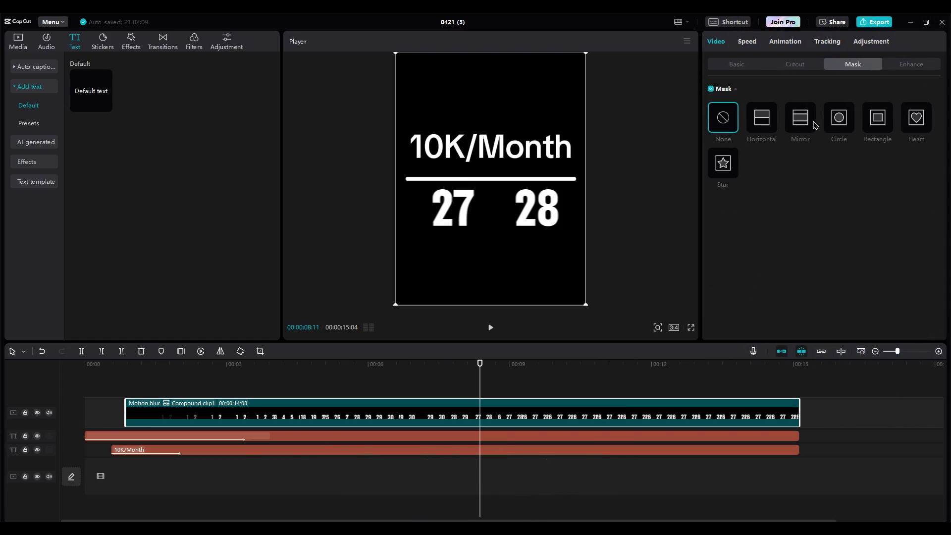
{"action": "left_click", "coordinate": [841, 119]}
{"action": "mouse_move", "coordinate": [490, 196]}
{"action": "left_mouse_down"}
{"action": "mouse_move", "coordinate": [493, 218]}
{"action": "mouse_move", "coordinate": [500, 209]}
{"action": "left_mouse_up"}
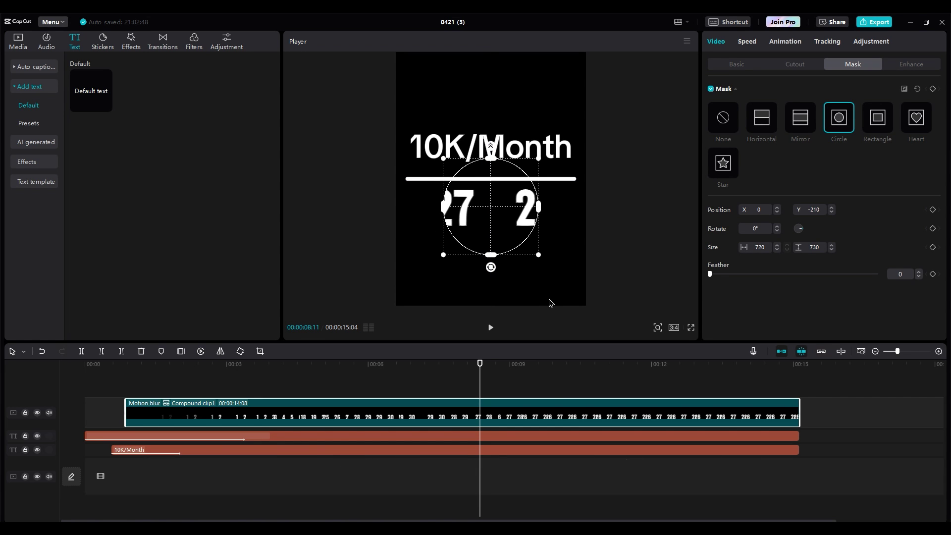
{"action": "left_click_drag", "start_coordinate": [541, 259], "coordinate": [567, 274]}
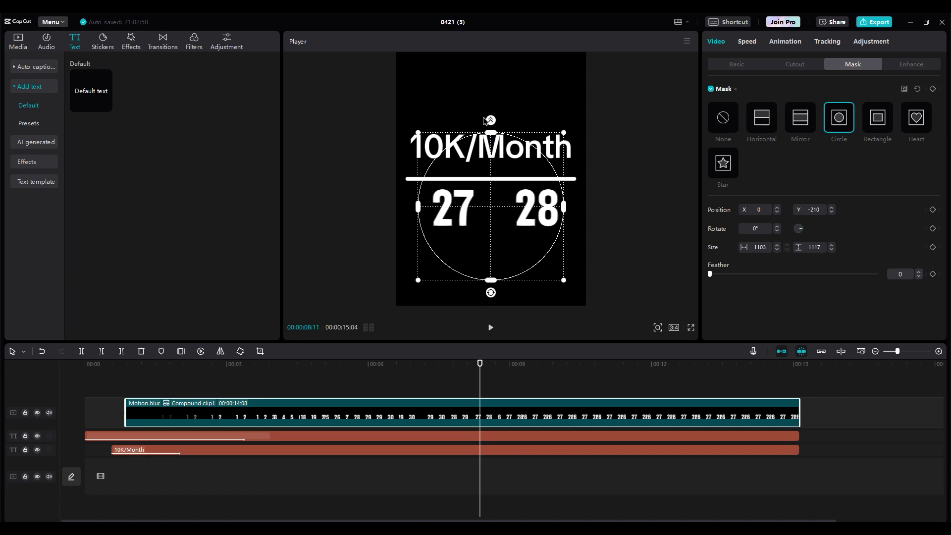
{"action": "left_click_drag", "start_coordinate": [494, 123], "coordinate": [494, 121]}
{"action": "left_click_drag", "start_coordinate": [494, 121], "coordinate": [490, 120]}
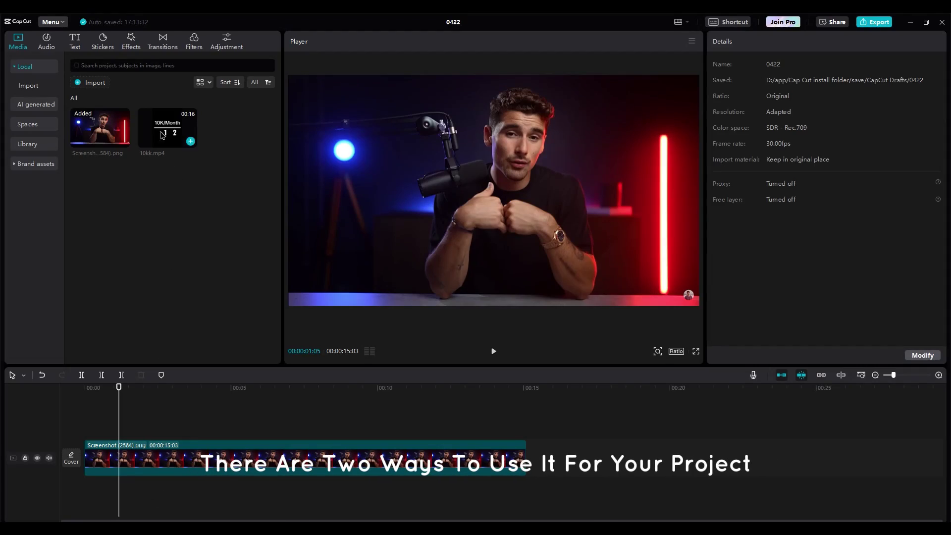
Overlay 10kk.mp4 above the talking-head clip at 73% scale, moved left, with a lighten blend mode
{"action": "left_click_drag", "start_coordinate": [162, 135], "coordinate": [64, 425]}
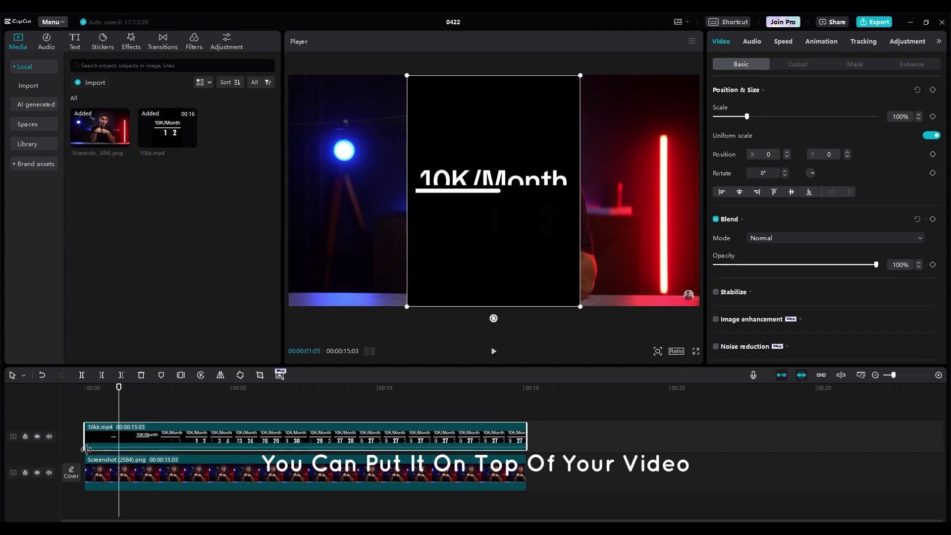
{"action": "left_click_drag", "start_coordinate": [581, 307], "coordinate": [387, 253]}
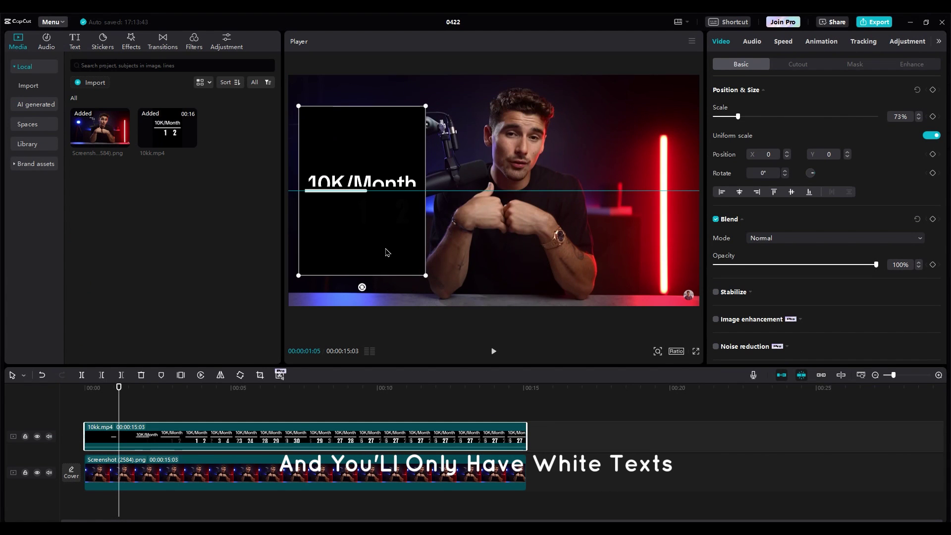
{"action": "left_click", "coordinate": [779, 240]}
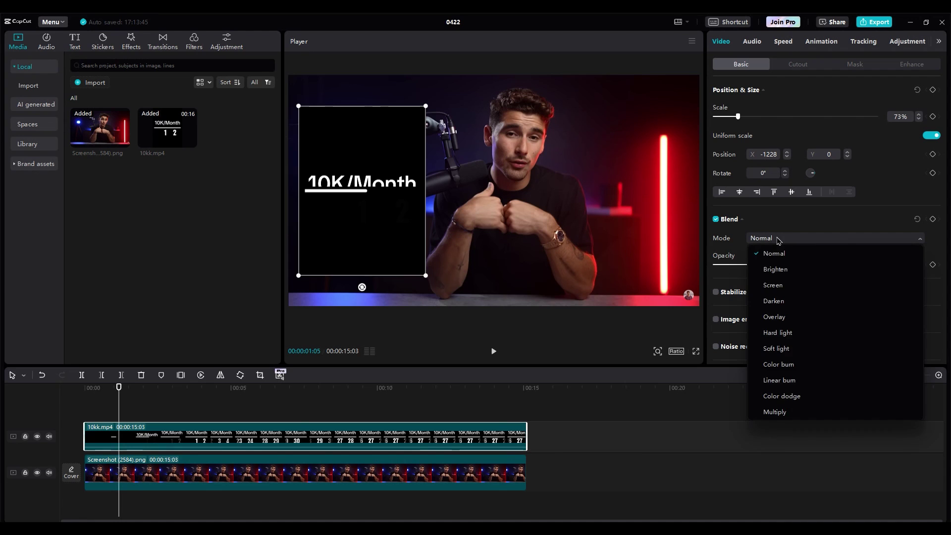
{"action": "left_click", "coordinate": [781, 275]}
Return to the timeline start and fine-tune the overlay's opacity
{"action": "key", "text": "Home"}
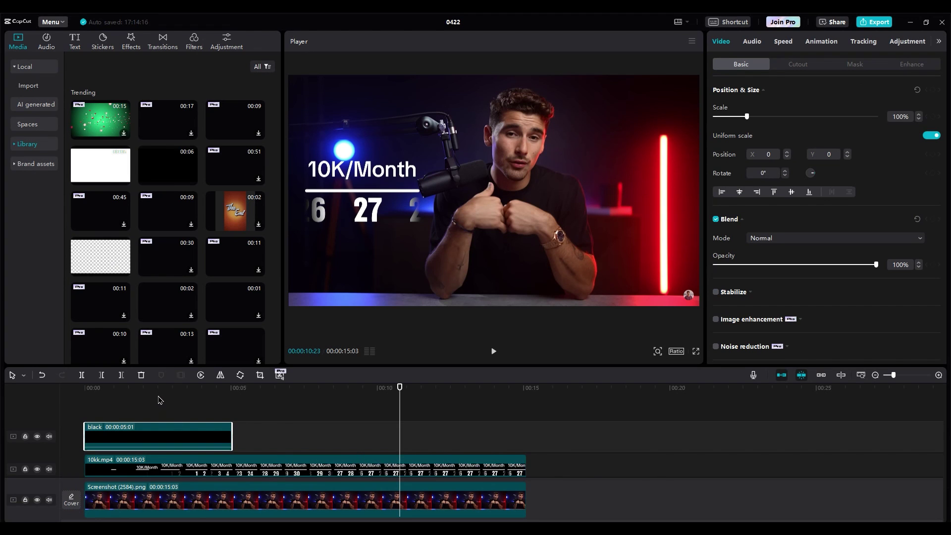
{"action": "left_click", "coordinate": [134, 391]}
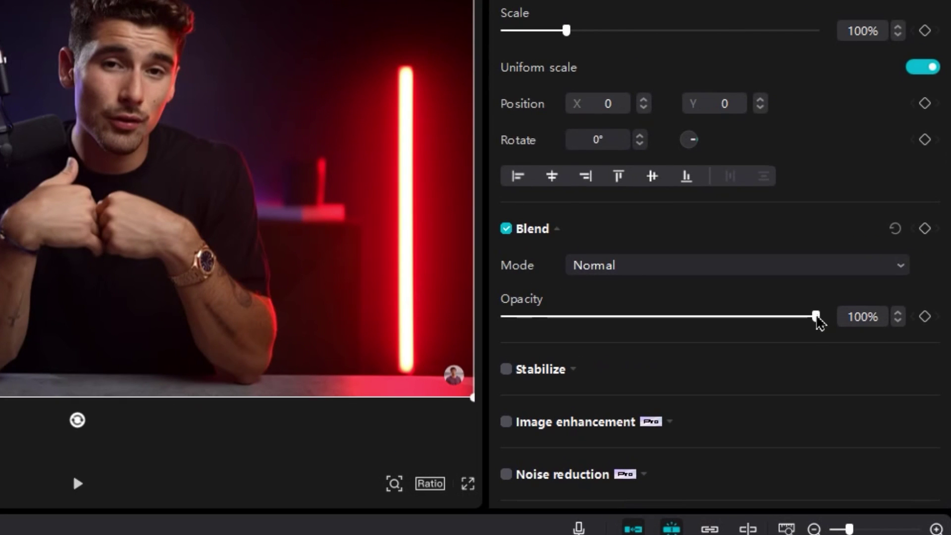
{"action": "left_click_drag", "start_coordinate": [752, 317], "coordinate": [762, 318]}
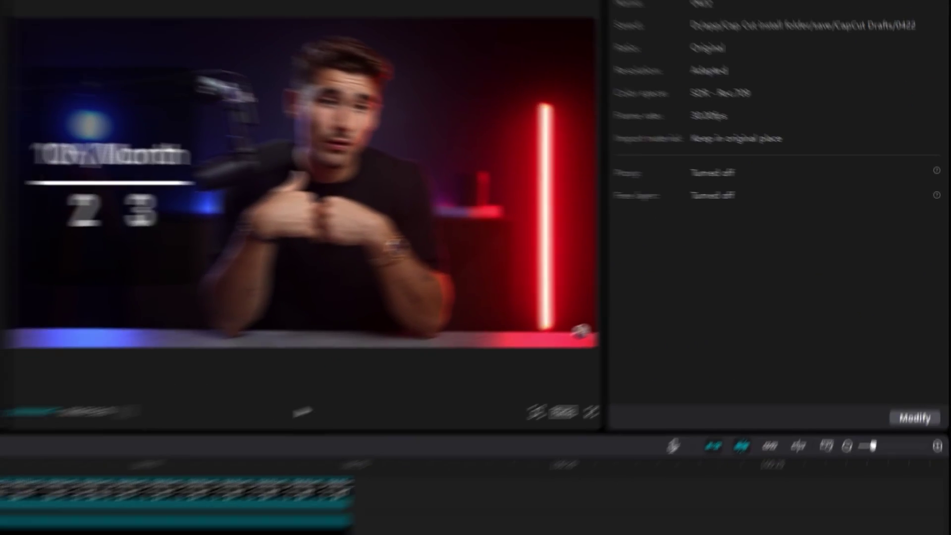